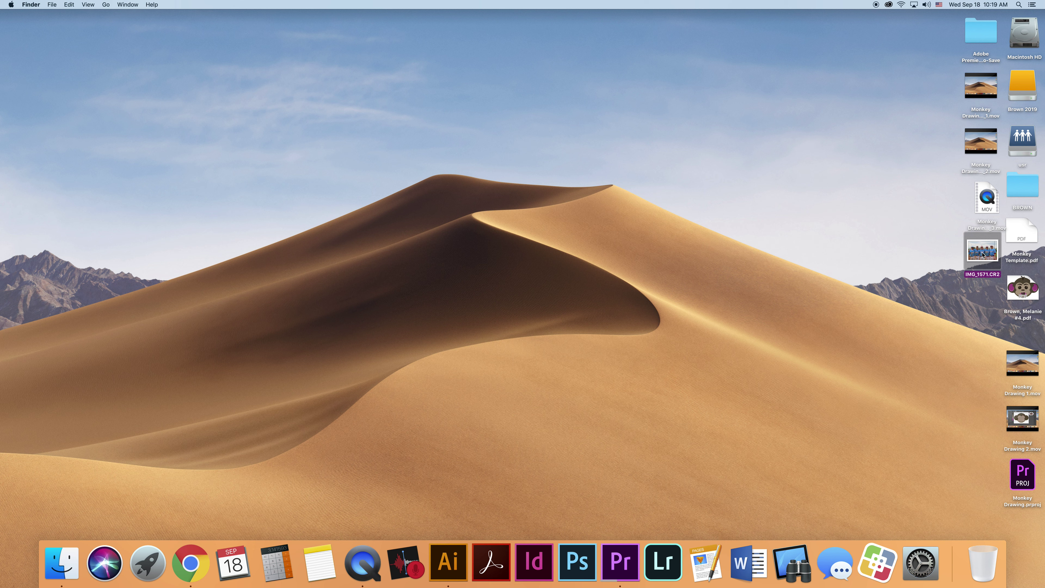
# - Drag IMG_1571.CR2 from the desktop onto Photoshop's Dock icon to open it in Camera Raw
pyautogui.moveTo(983, 255); pyautogui.dragTo(577, 564)
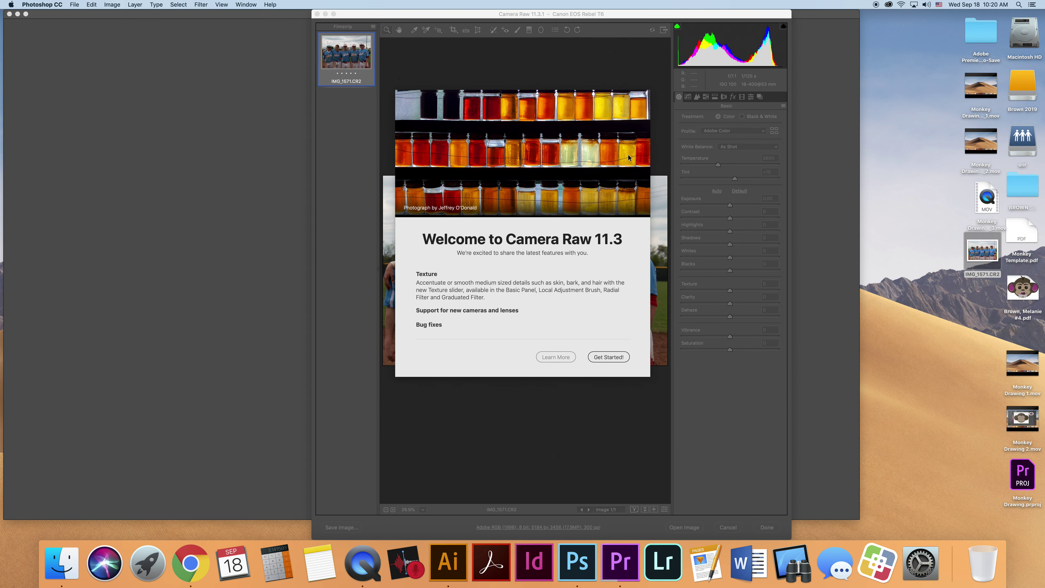
# - Set Tone Curve to Highlights +47, Lights +47, Darks +57, Shadows +18, then click Done
pyautogui.click(623, 360)
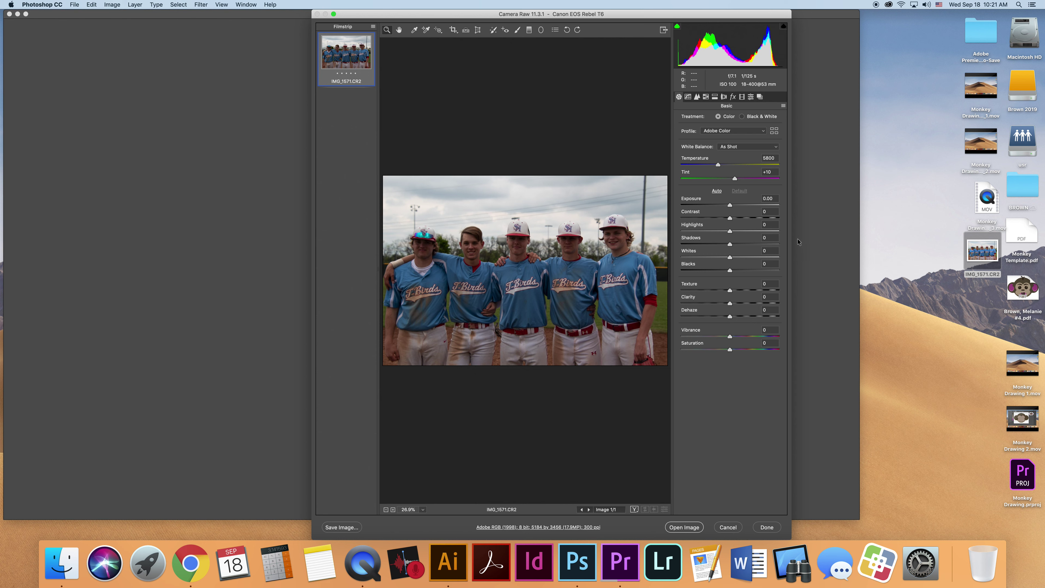
pyautogui.click(688, 96)
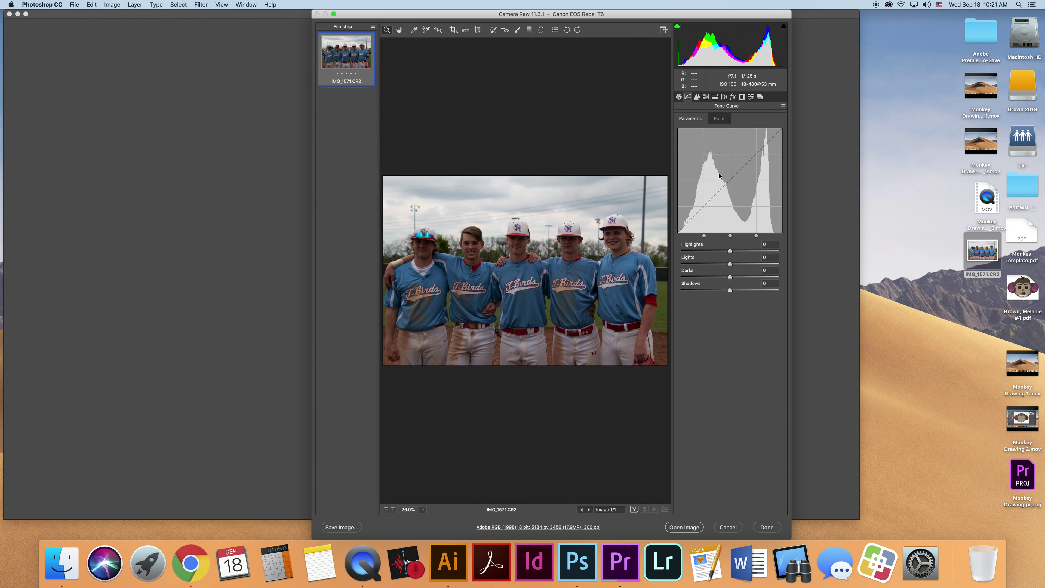
pyautogui.moveTo(730, 251); pyautogui.dragTo(752, 253)
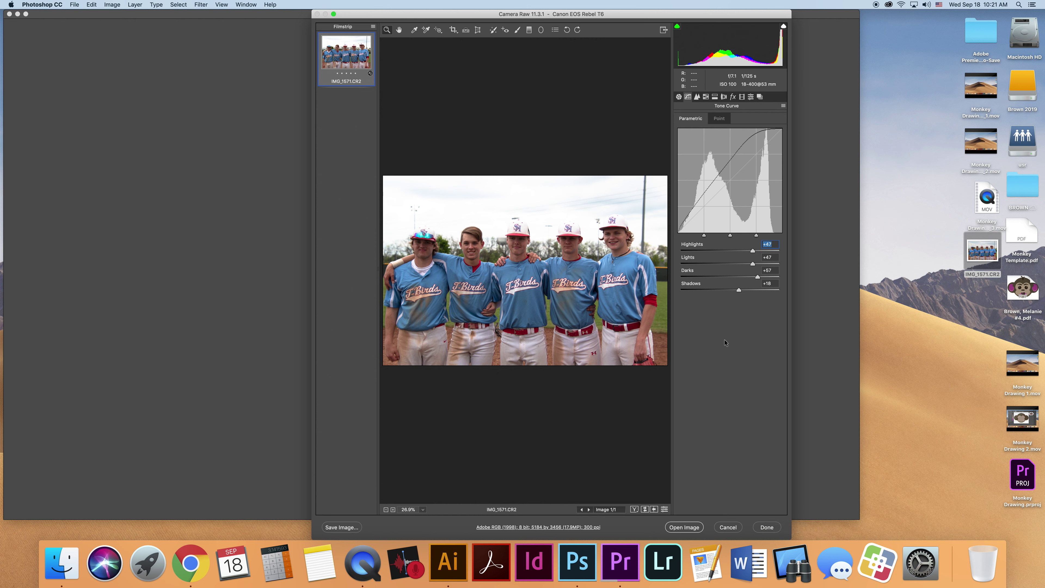
pyautogui.click(773, 530)
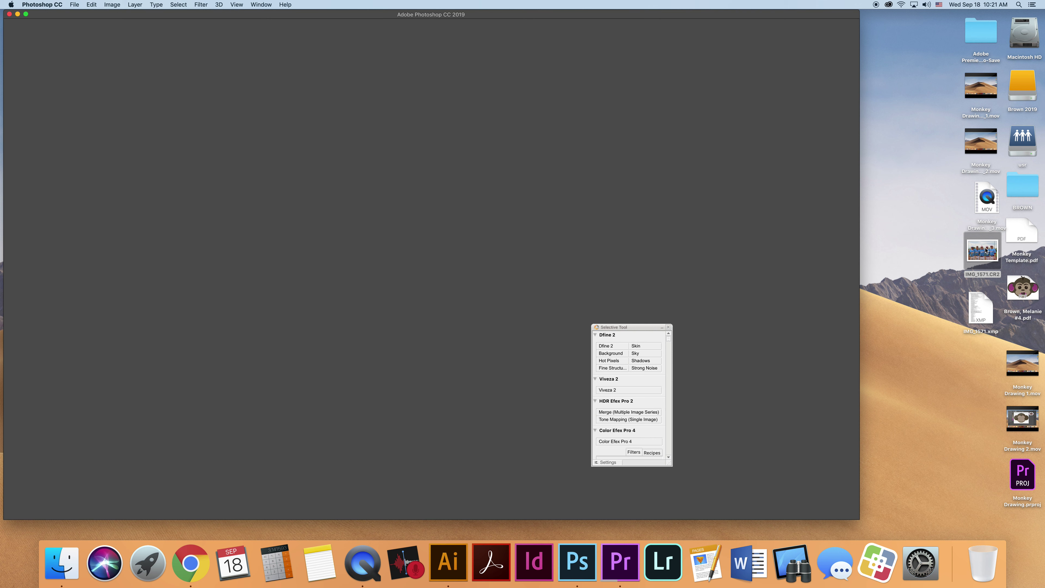
# - Reopen IMG_1571.CR2 in Camera Raw and raise Tone Curve Highlights to about +52
pyautogui.moveTo(985, 250); pyautogui.dragTo(587, 565)
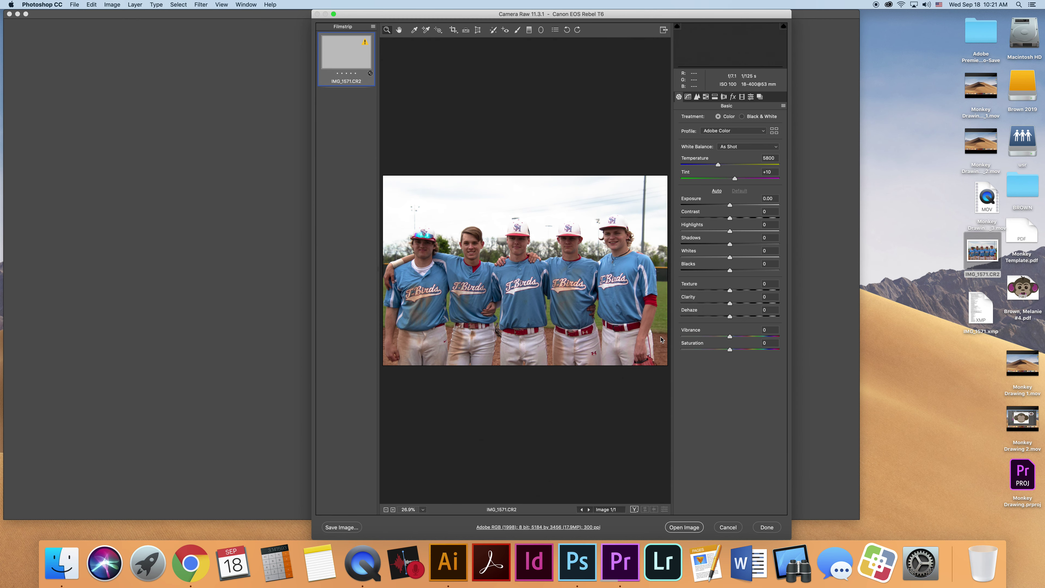
pyautogui.click(687, 97)
pyautogui.moveTo(752, 251); pyautogui.dragTo(758, 251)
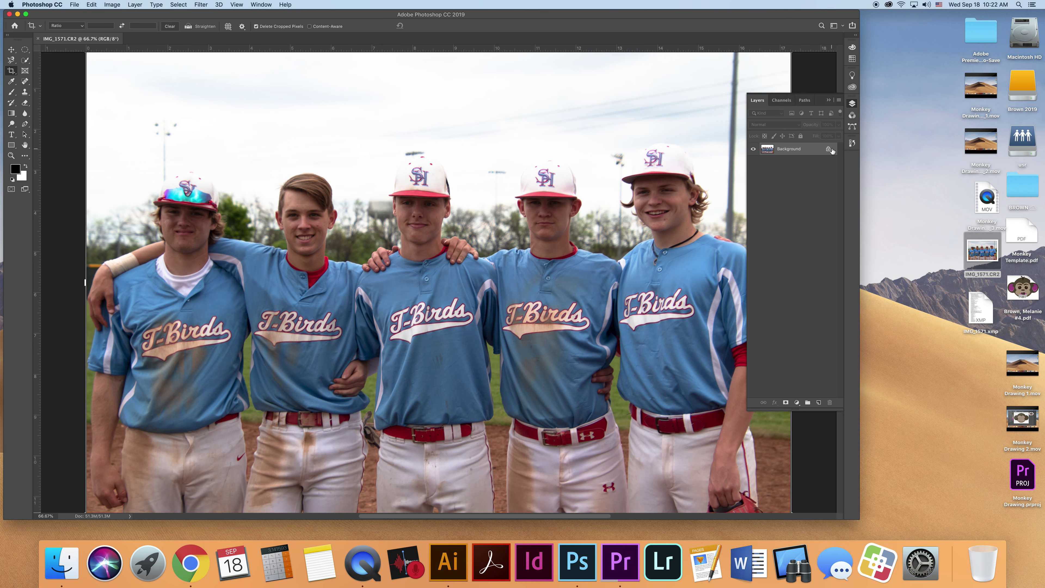
# - Unlock the Background into Layer 0, enlarge the document window, and keep the Layers panel shown
pyautogui.click(828, 149)
pyautogui.moveTo(936, 513); pyautogui.dragTo(962, 522)
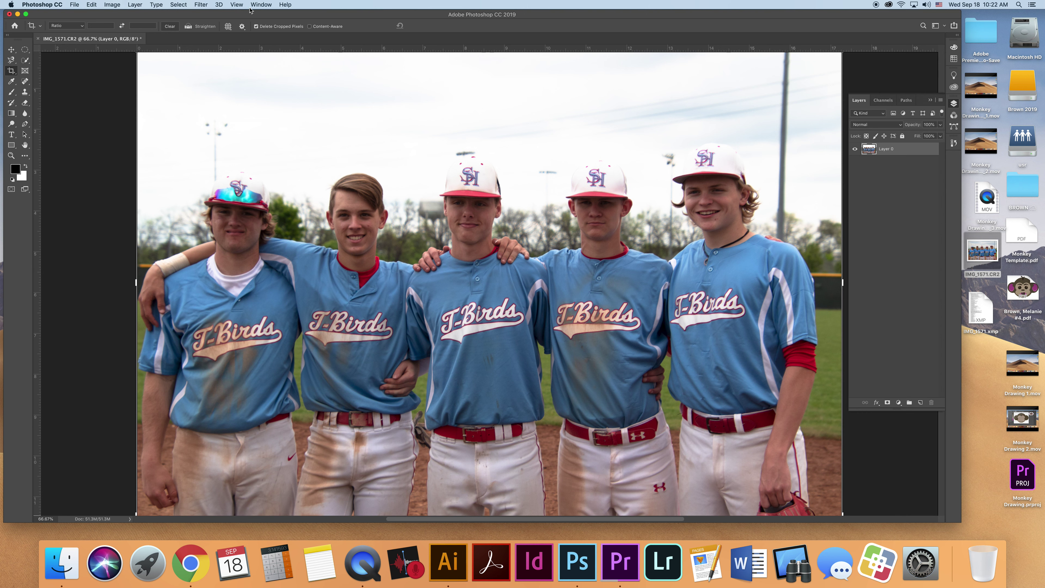
pyautogui.click(260, 4)
pyautogui.click(274, 172)
# - Switch to the Move tool and reselect Layer 0
pyautogui.click(12, 50)
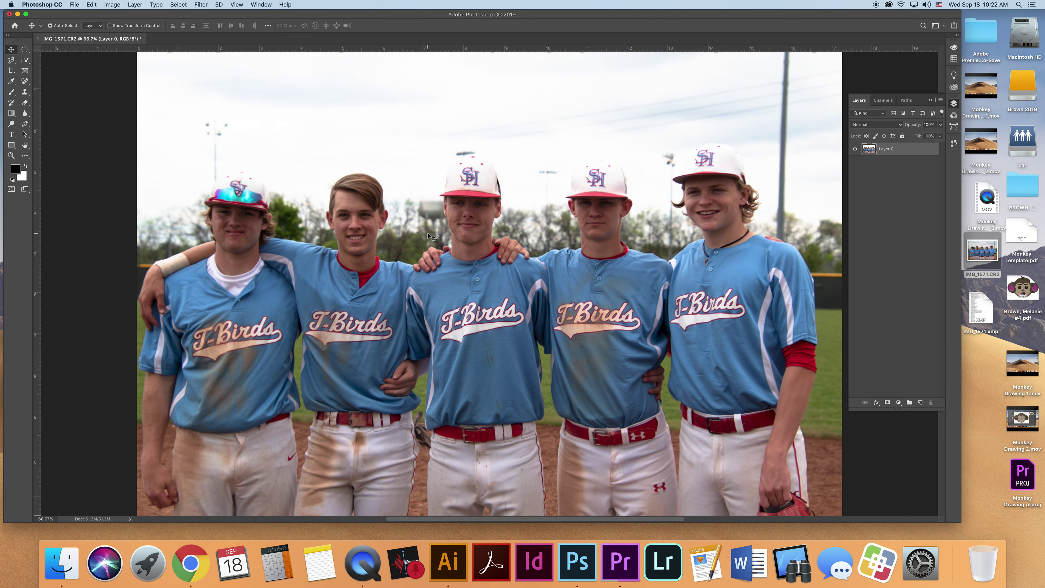
pyautogui.scroll(-1, 497, 261)
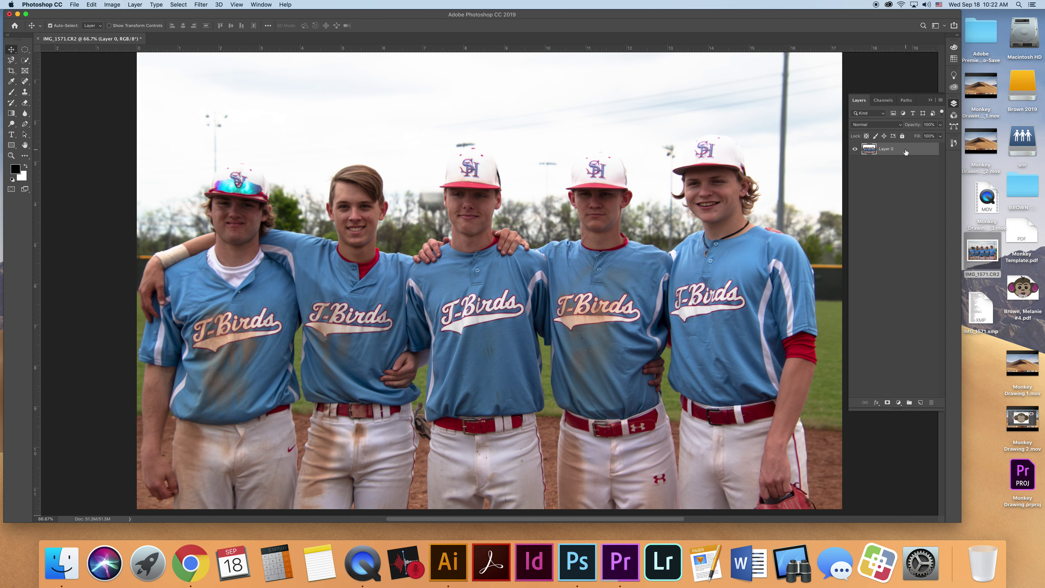
pyautogui.click(889, 75)
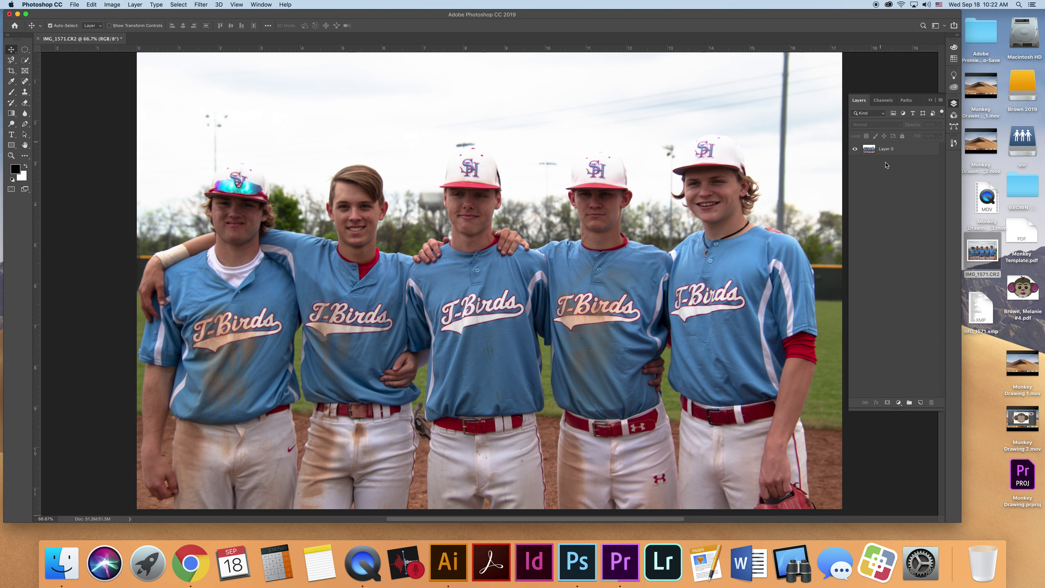
pyautogui.click(888, 150)
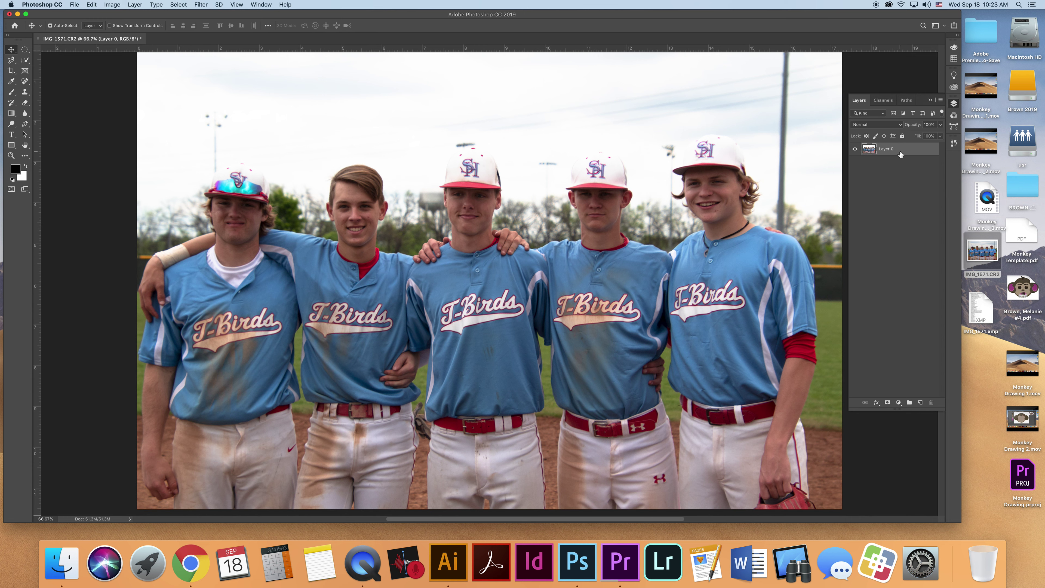
# - Duplicate Layer 0 twice with Cmd+J, creating Layer 0 copy and Layer 0 copy 2
pyautogui.press('super+j')
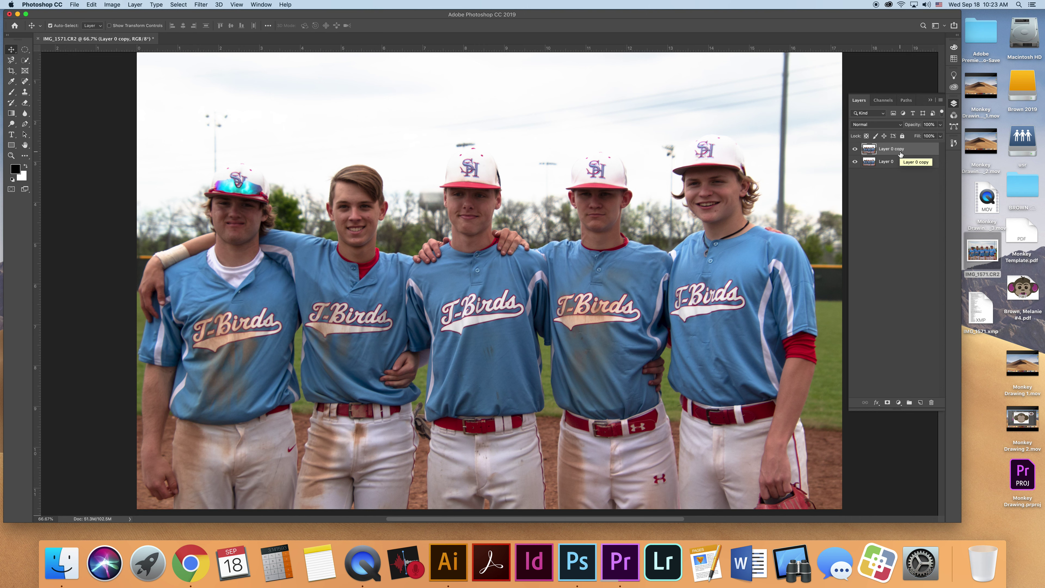
pyautogui.press('super+j')
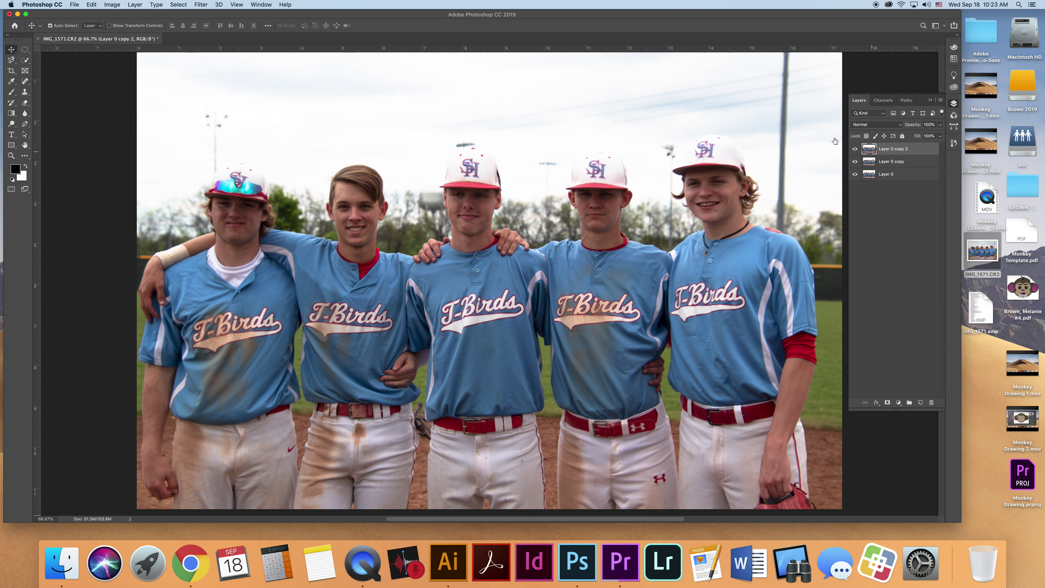
pyautogui.press('super+c')
# - Skew Layer 0 copy 2 by 45° horizontally with Free Transform and commit it
pyautogui.press('super+t')
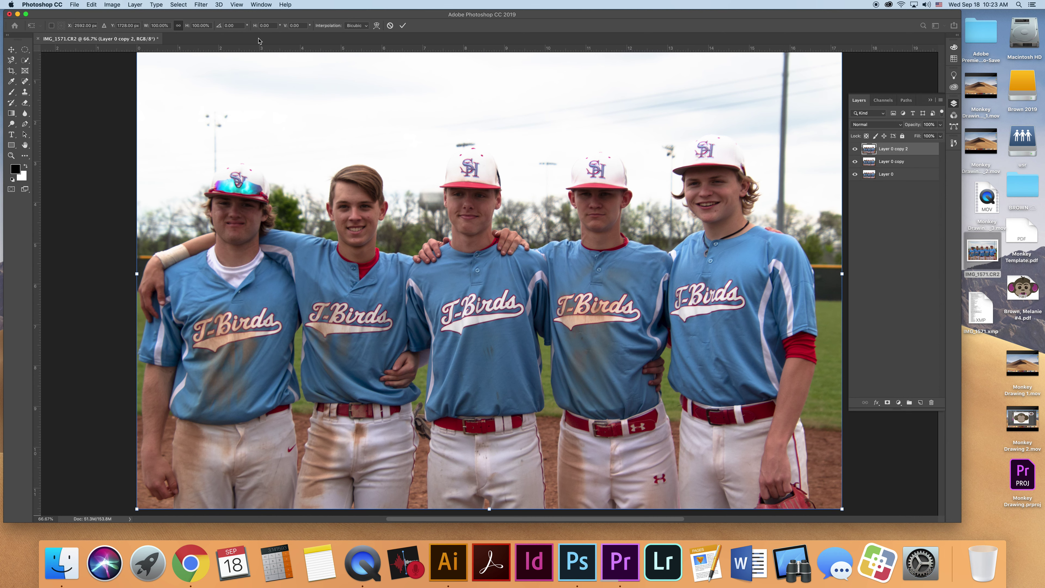
pyautogui.hscroll(-5, 272, 33)
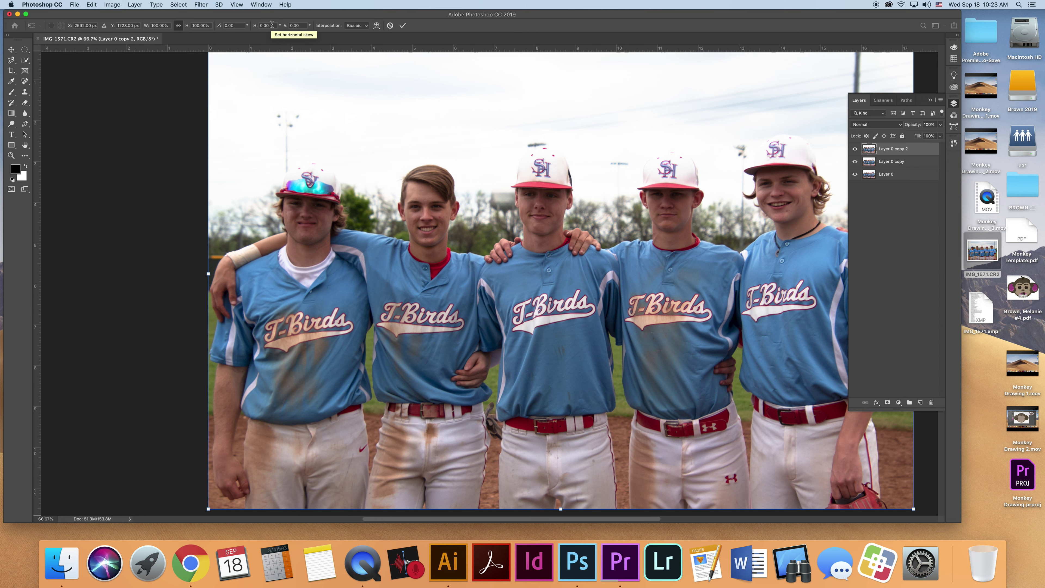
pyautogui.click(271, 25)
pyautogui.doubleClick(271, 25)
pyautogui.press('Up')
pyautogui.press('Up')
pyautogui.press('Up')
pyautogui.press('Up')
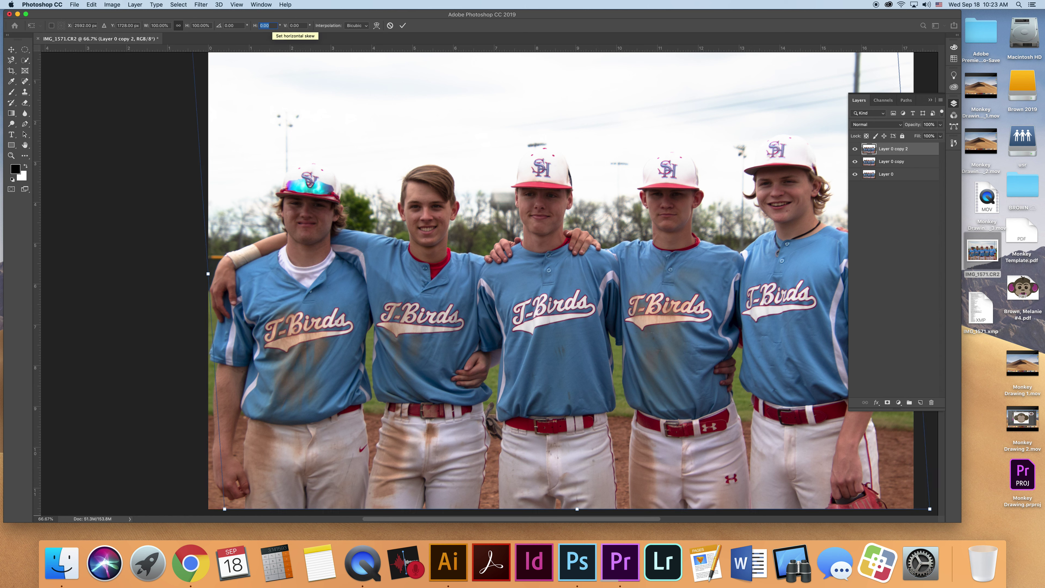
pyautogui.write('45')
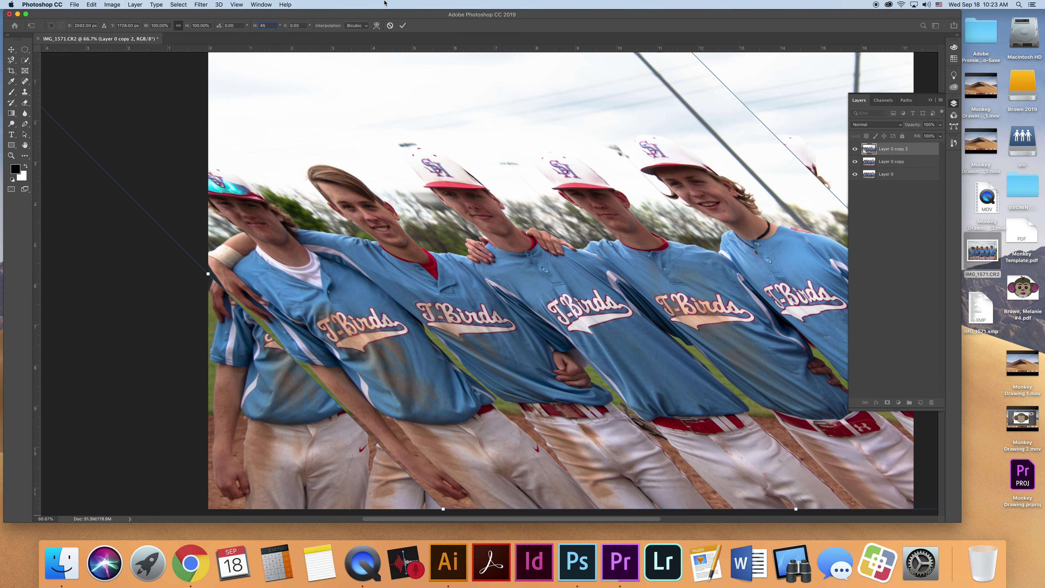
pyautogui.click(403, 26)
pyautogui.press('Return')
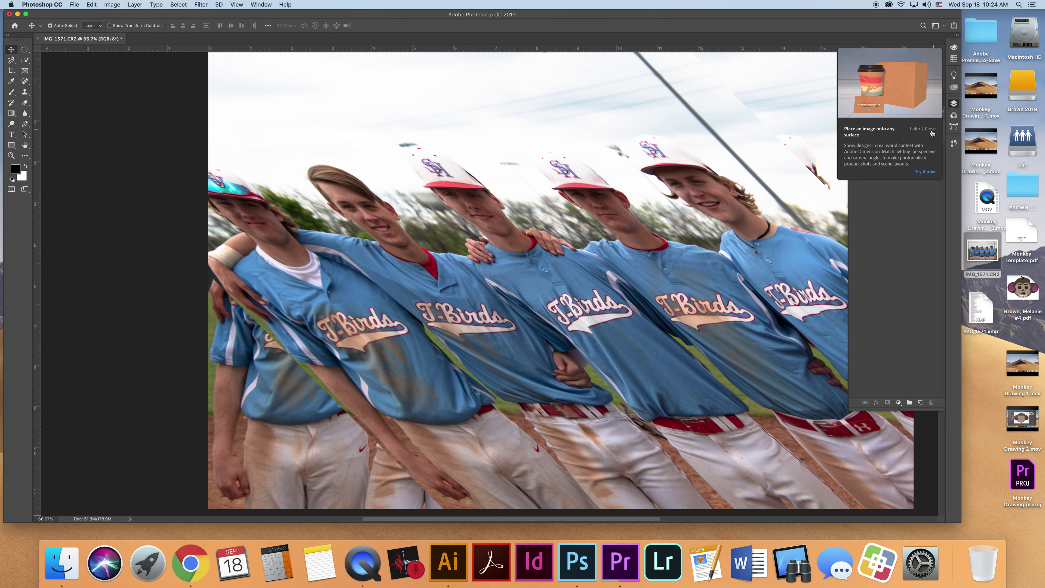
pyautogui.click(914, 128)
pyautogui.click(895, 151)
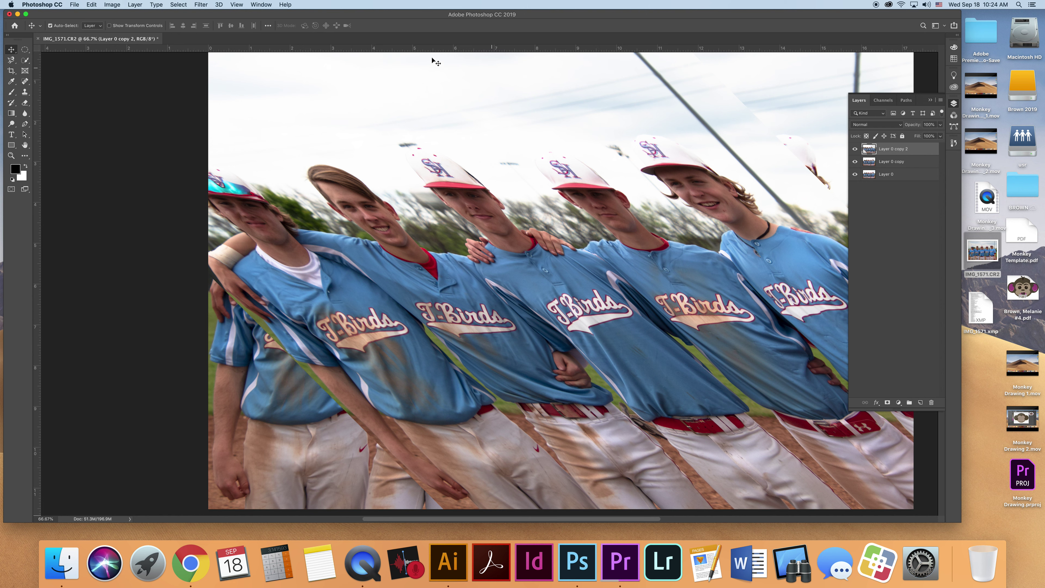
# - Apply Filter > Pixelate > Mosaic to Layer 0 copy 2 with a 70 square cell size
pyautogui.click(210, 4)
pyautogui.moveTo(264, 190)
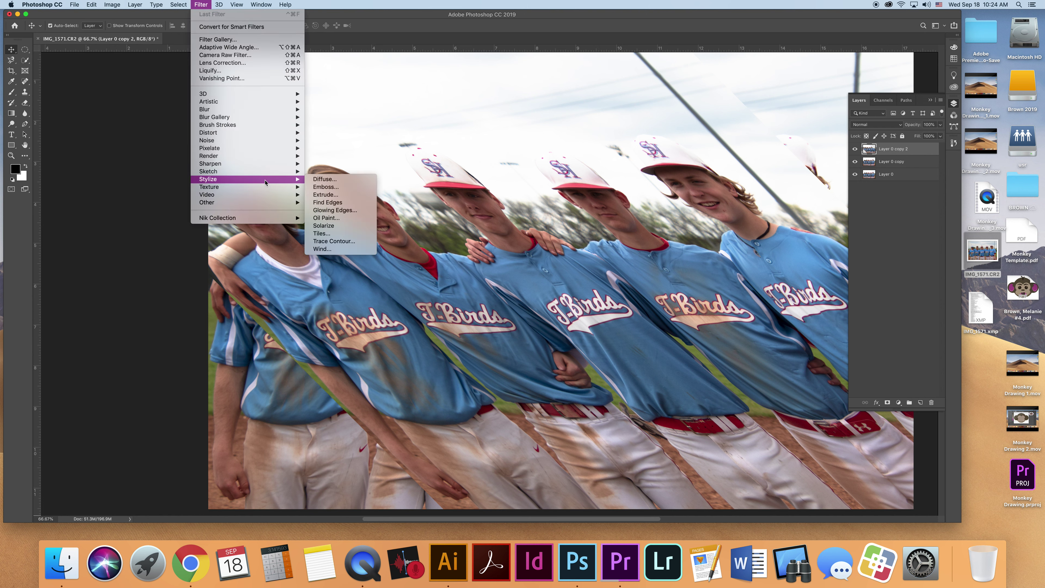
pyautogui.moveTo(265, 148)
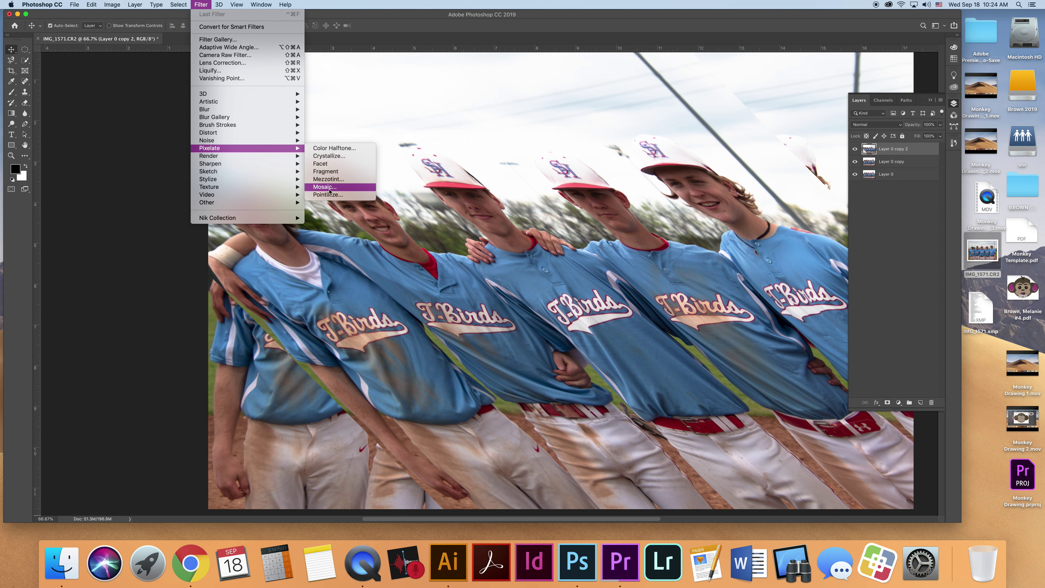
pyautogui.press('Escape')
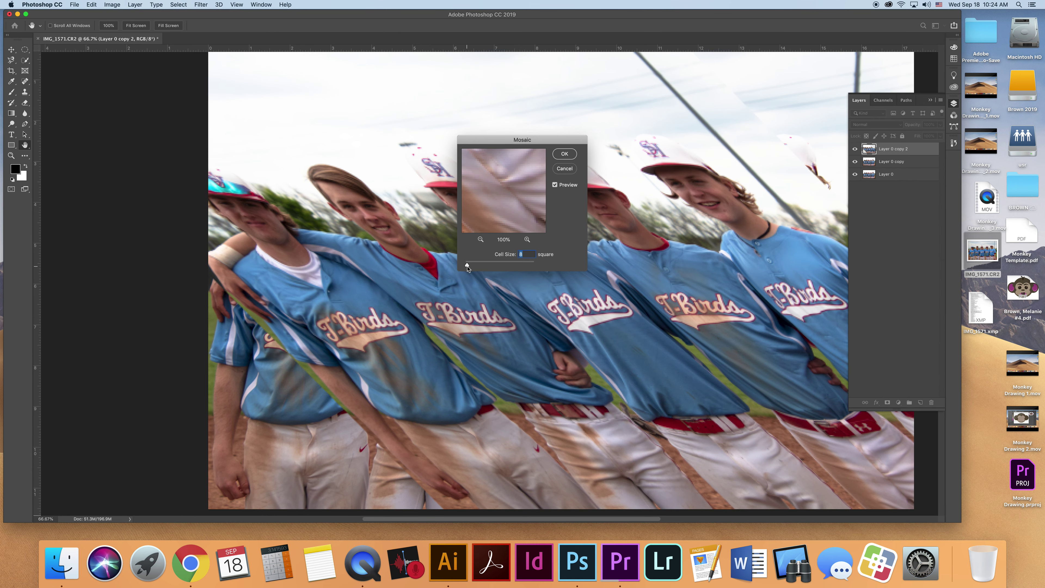
pyautogui.moveTo(467, 266); pyautogui.dragTo(472, 268)
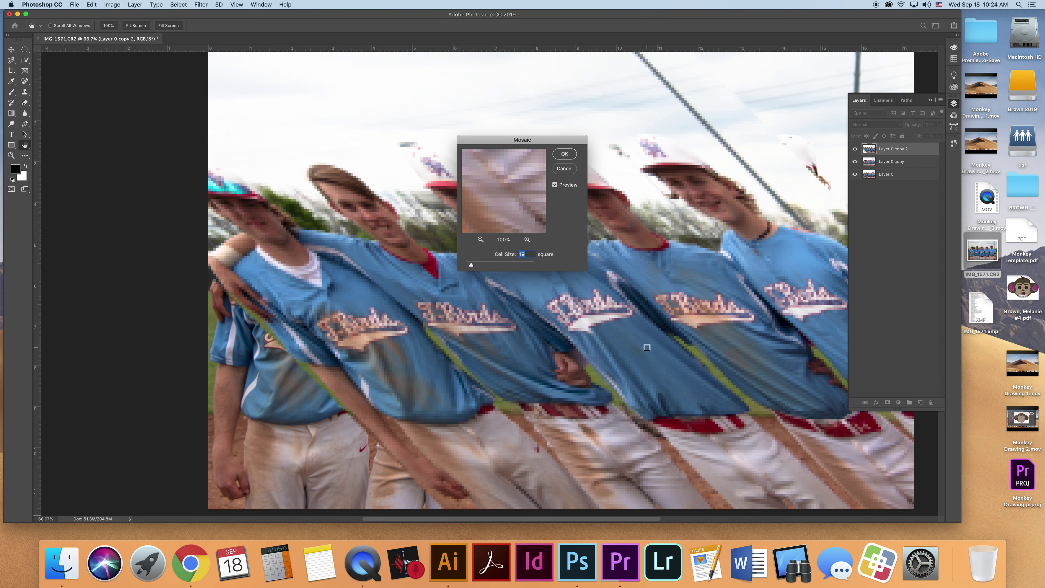
pyautogui.moveTo(474, 270); pyautogui.dragTo(489, 268)
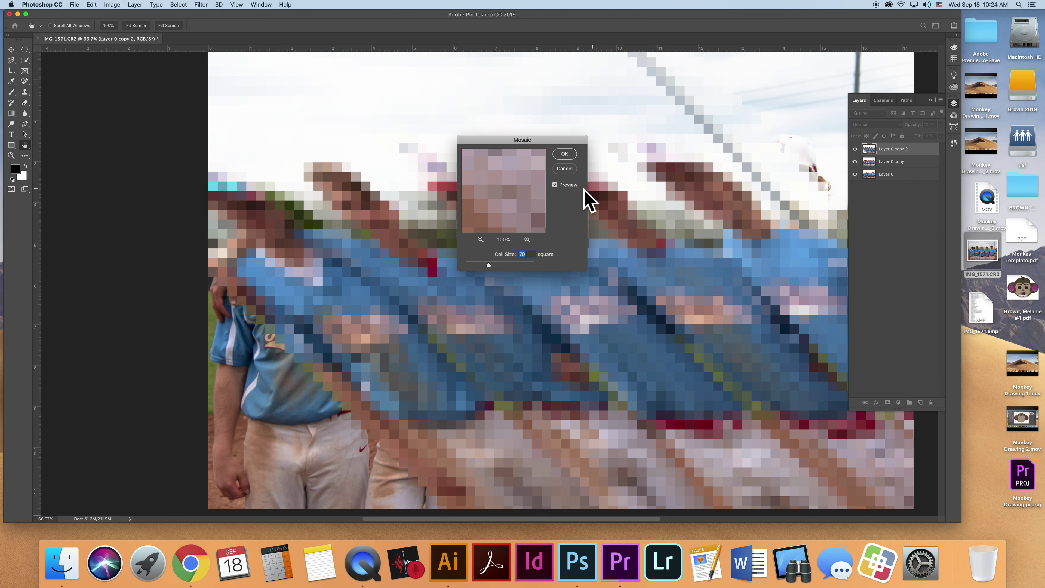
pyautogui.click(564, 155)
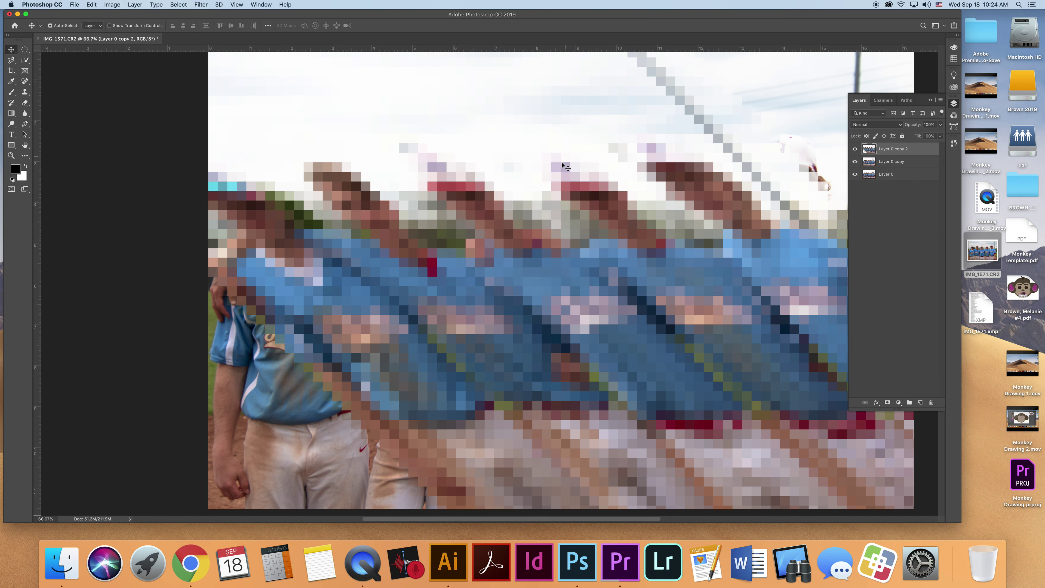
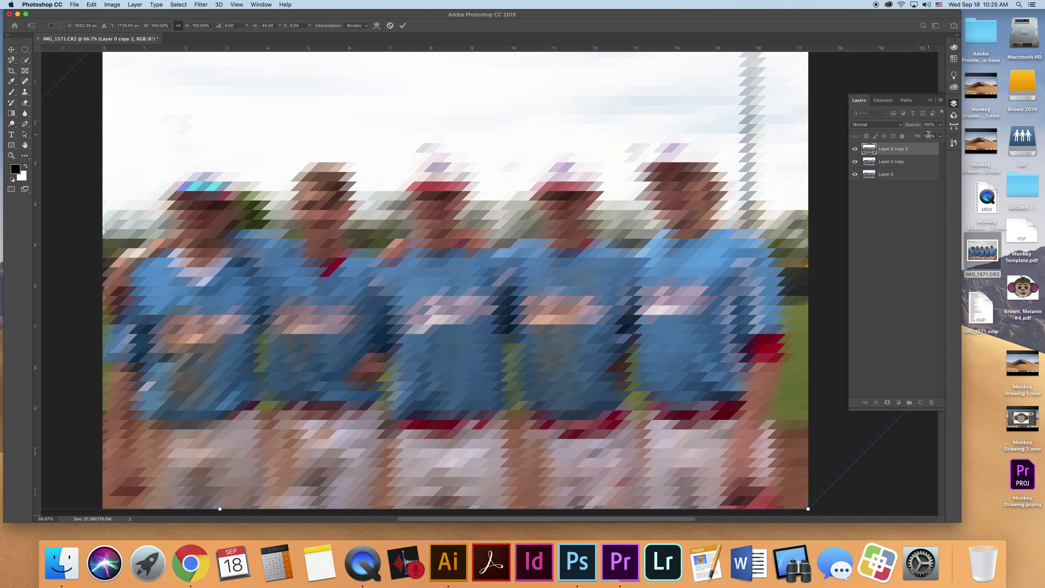
# - Open the opacity control for the top mosaic layer, Layer 0 copy 2, in the Layers panel
pyautogui.click(940, 125)
pyautogui.click(928, 149)
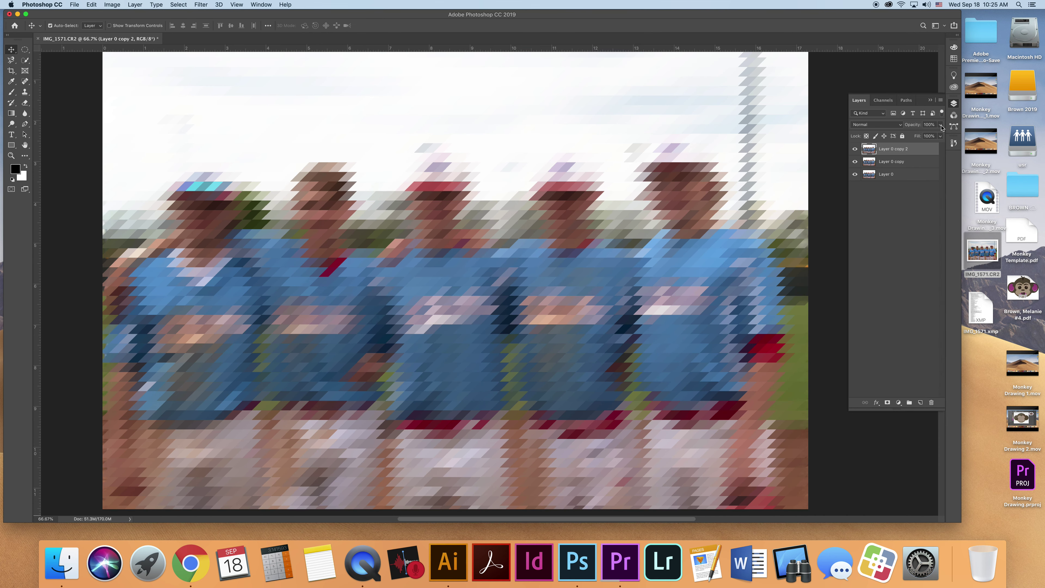
pyautogui.click(940, 125)
# - Lower Layer 0 copy 2 to about 50% opacity, then select Layer 0 copy
pyautogui.moveTo(940, 135); pyautogui.dragTo(921, 135)
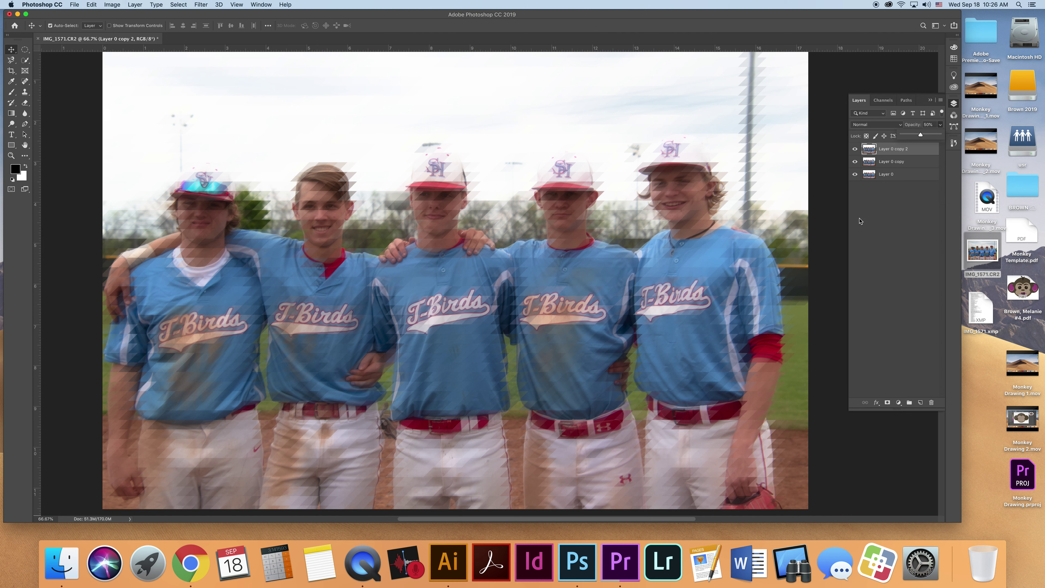
pyautogui.click(900, 162)
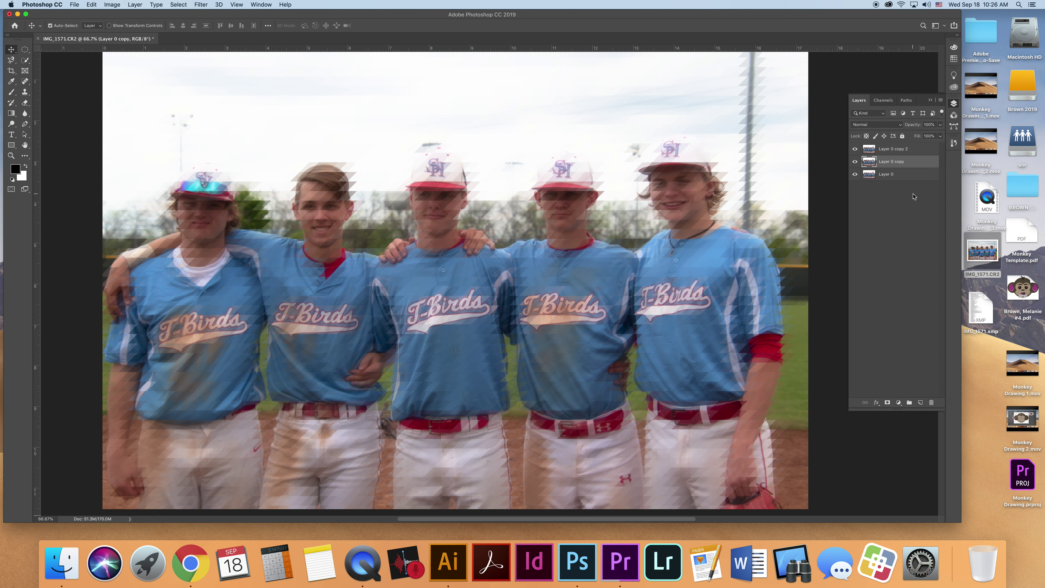
# - Skew Layer 0 copy horizontally by -45° with Free Transform and commit it
pyautogui.press('super+t')
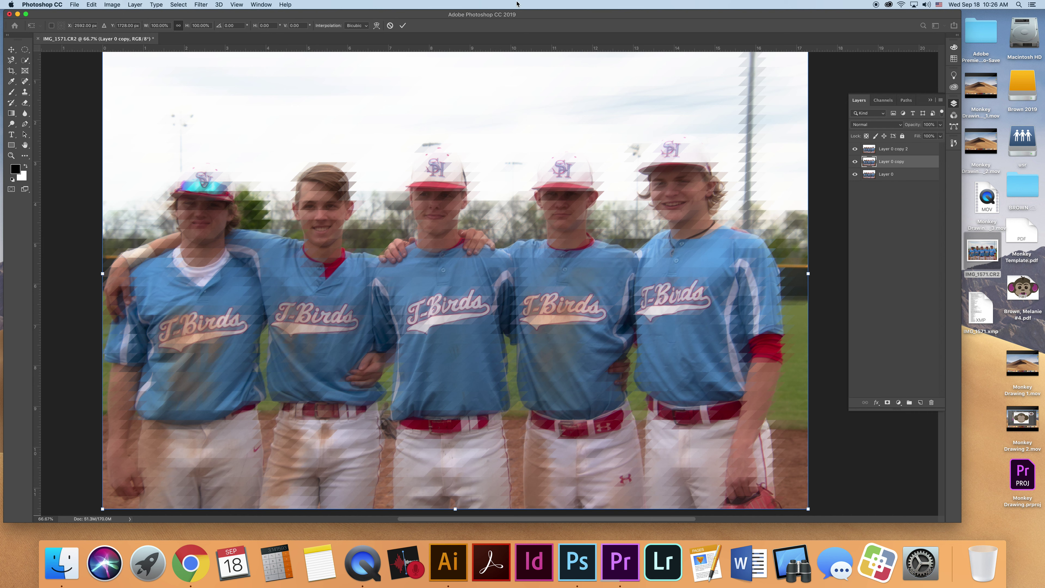
pyautogui.click(268, 25)
pyautogui.write('-45')
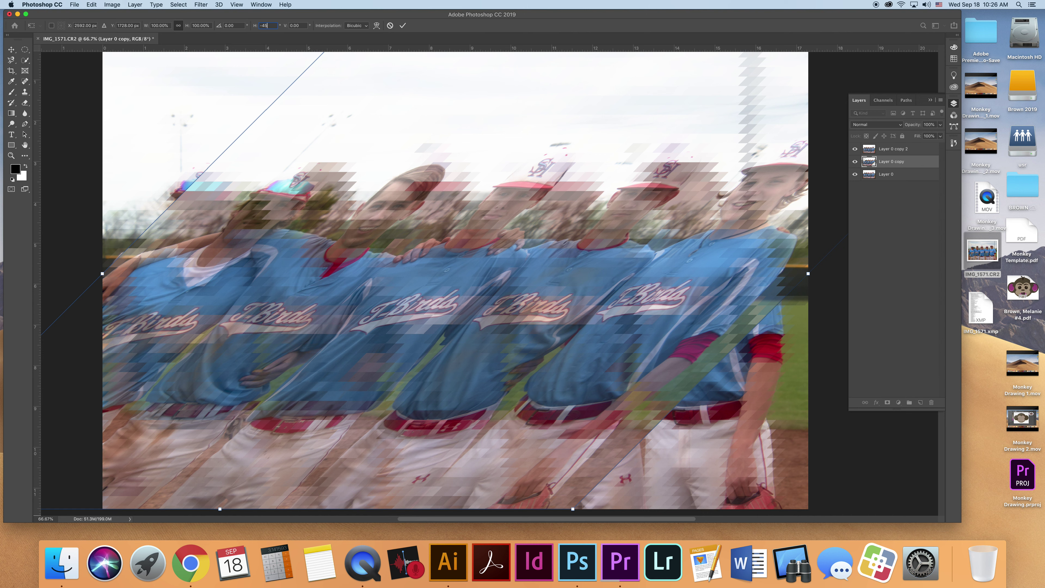
pyautogui.press('Return')
pyautogui.click(403, 25)
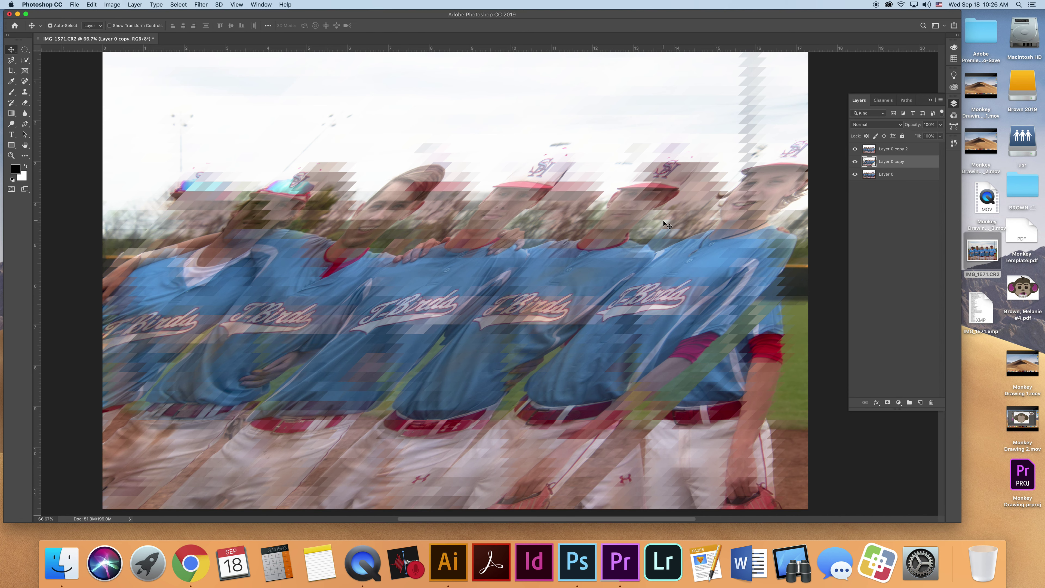
# - Reapply the Mosaic filter to the skewed Layer 0 copy
pyautogui.click(201, 4)
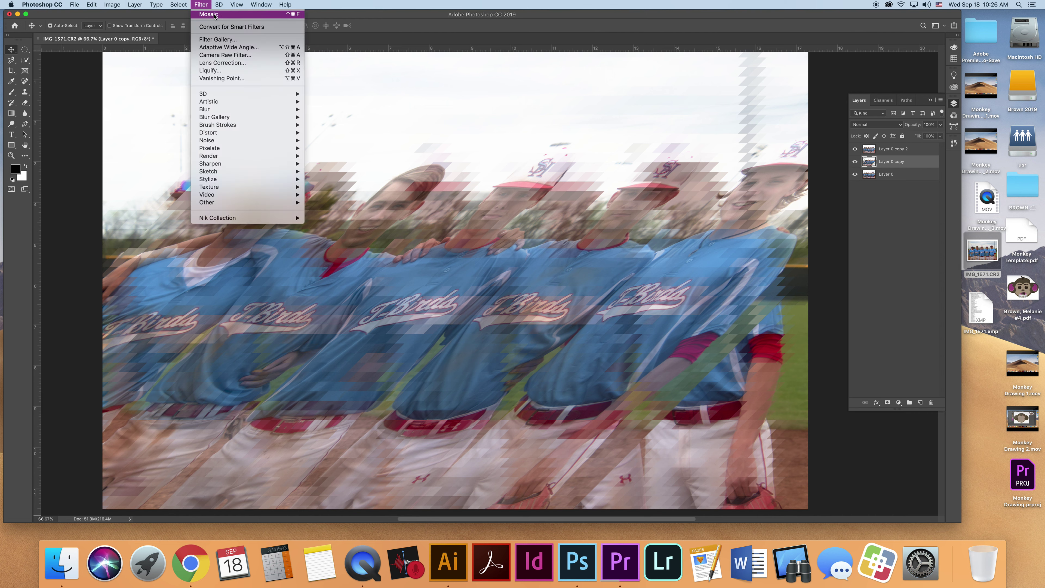
pyautogui.click(214, 14)
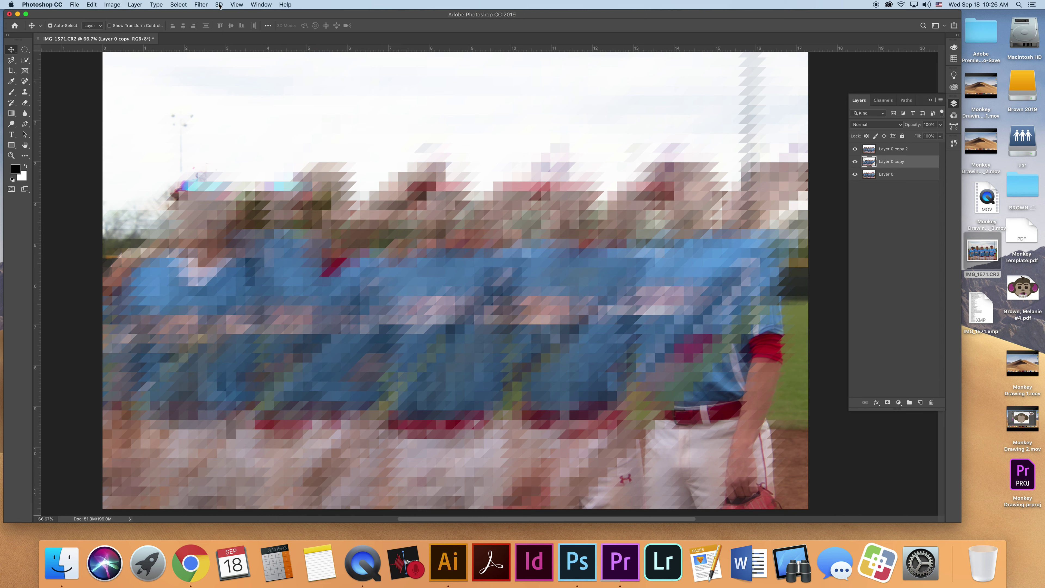
pyautogui.click(202, 4)
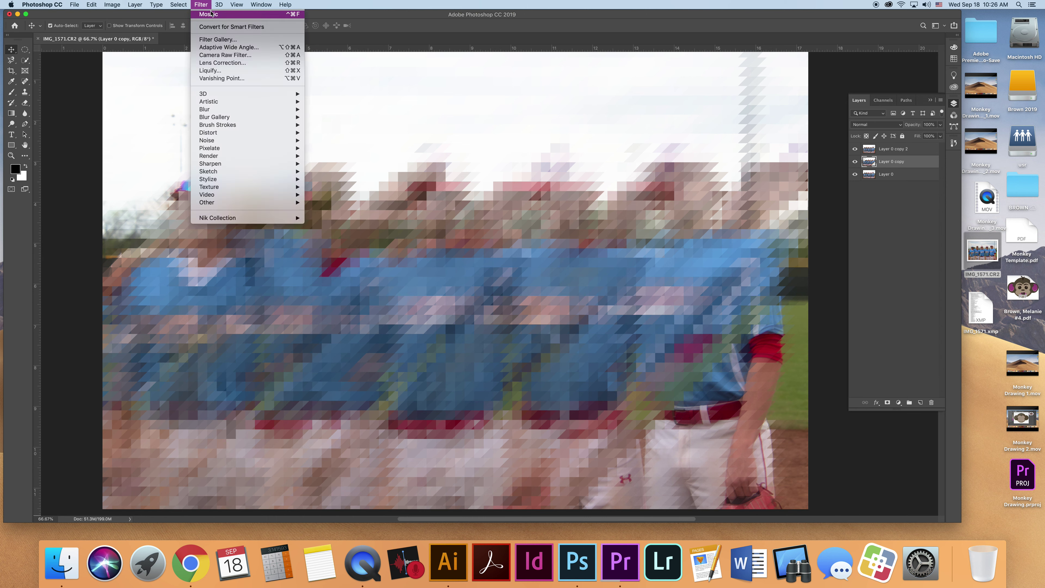
pyautogui.click(315, 10)
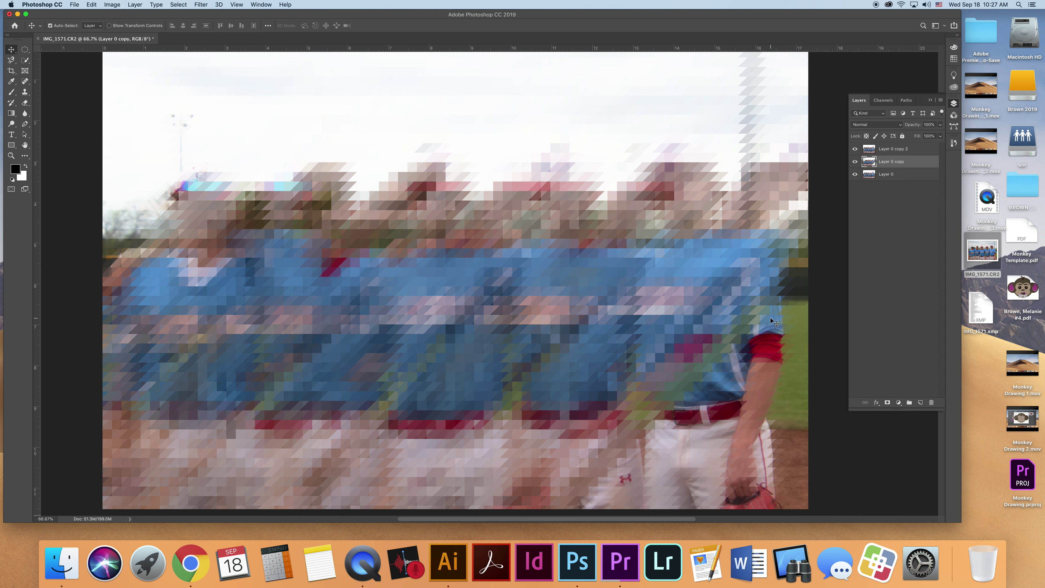
pyautogui.press('super+t')
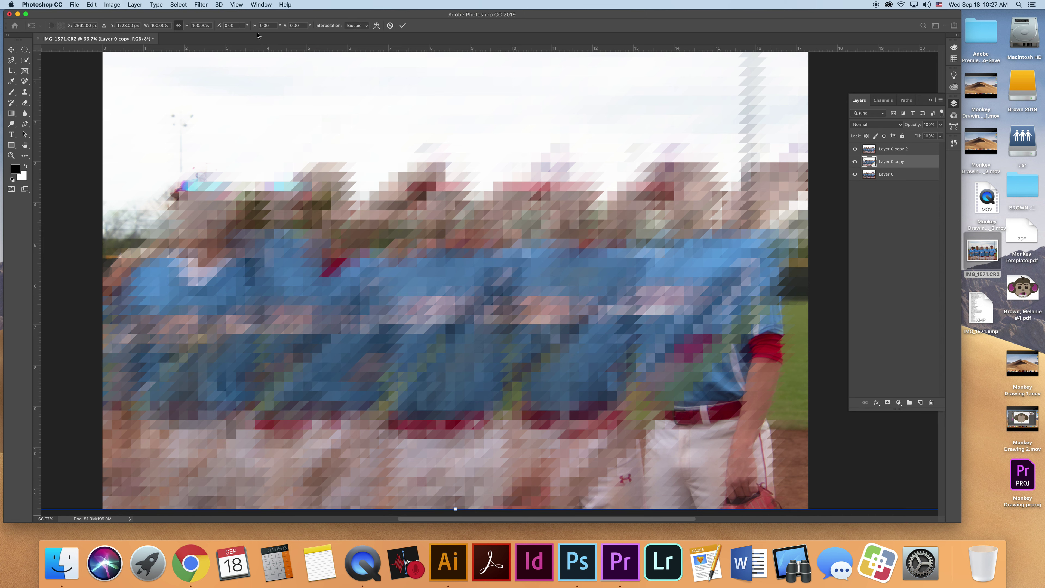
# - Enter a 45° horizontal skew on Layer 0 copy and zoom in to 300% on the tiles
pyautogui.click(272, 26)
pyautogui.write('4')
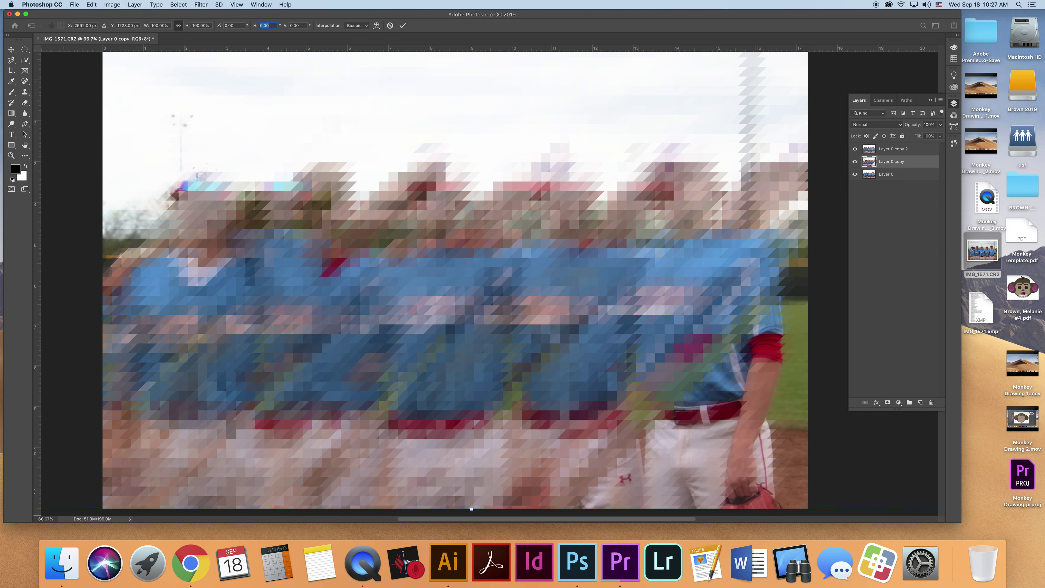
pyautogui.write('5')
pyautogui.press('Return')
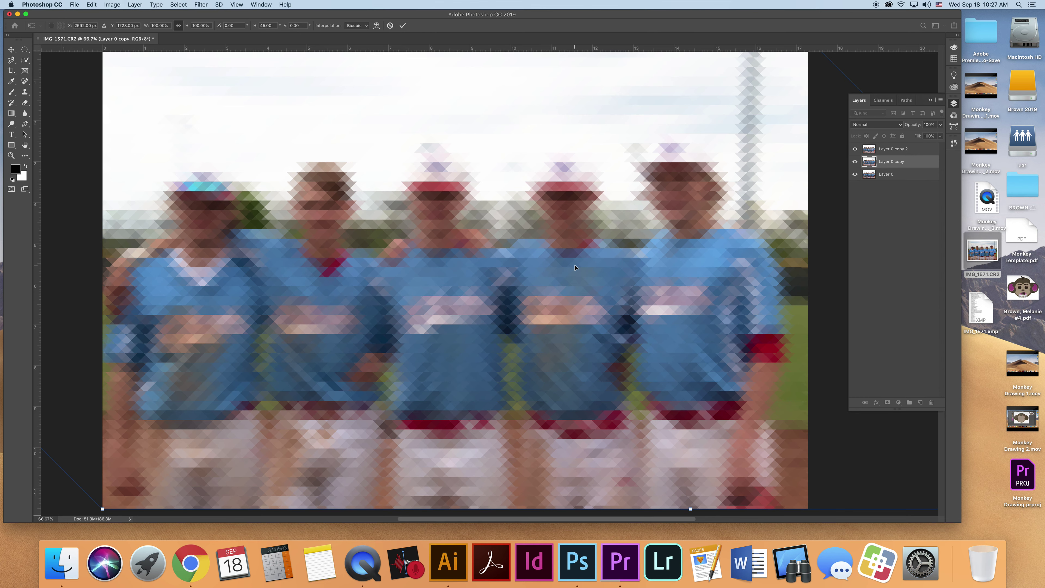
pyautogui.press('super+equal')
pyautogui.press('super+equal')
pyautogui.press('super+equal')
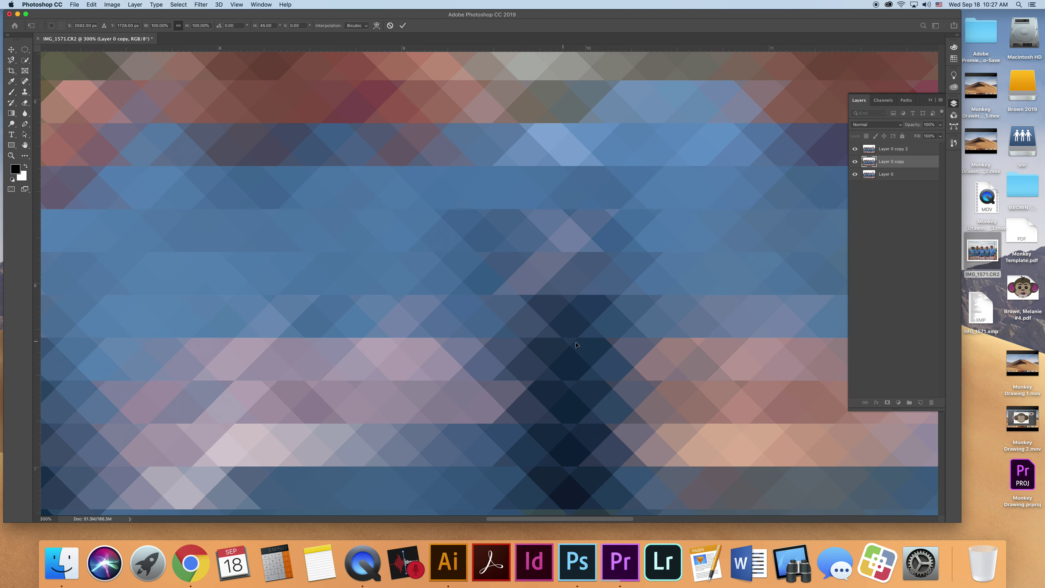
# - Nudge Layer 0 copy with the arrow keys to X 2617 px, aligning its diamond tiles
pyautogui.press('Up')
pyautogui.press('Up')
pyautogui.press('Up')
pyautogui.press('Down')
pyautogui.press('Down')
pyautogui.press('Down')
pyautogui.press('Up')
pyautogui.press('Left')
pyautogui.press('Left')
pyautogui.press('Left')
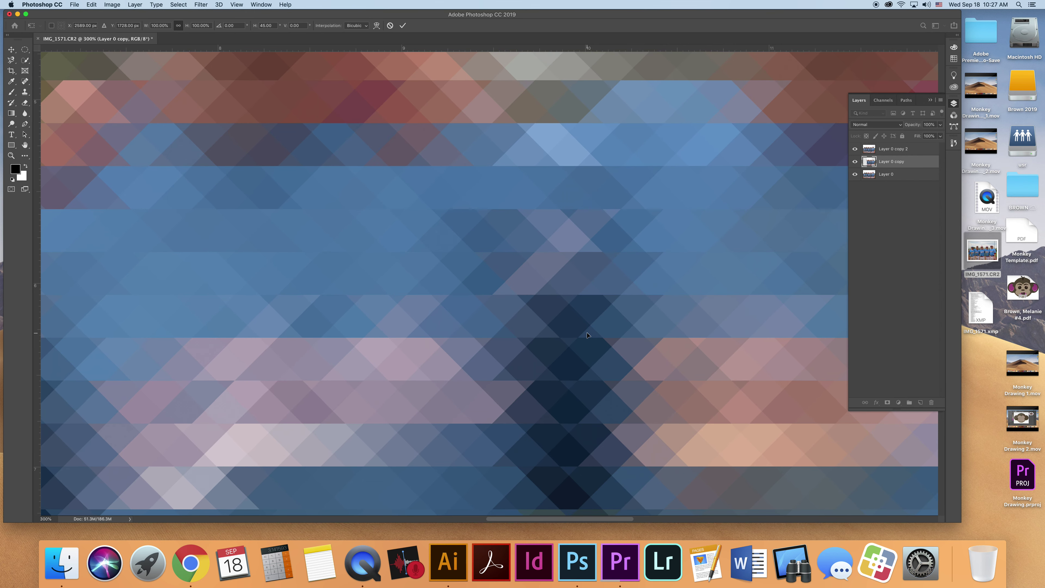
pyautogui.press('Left')
pyautogui.press('Left')
pyautogui.press('Left')
pyautogui.press('Left')
pyautogui.press('Left')
pyautogui.press('Left')
pyautogui.press('Left')
pyautogui.press('Left')
pyautogui.press('Left')
pyautogui.press('Left')
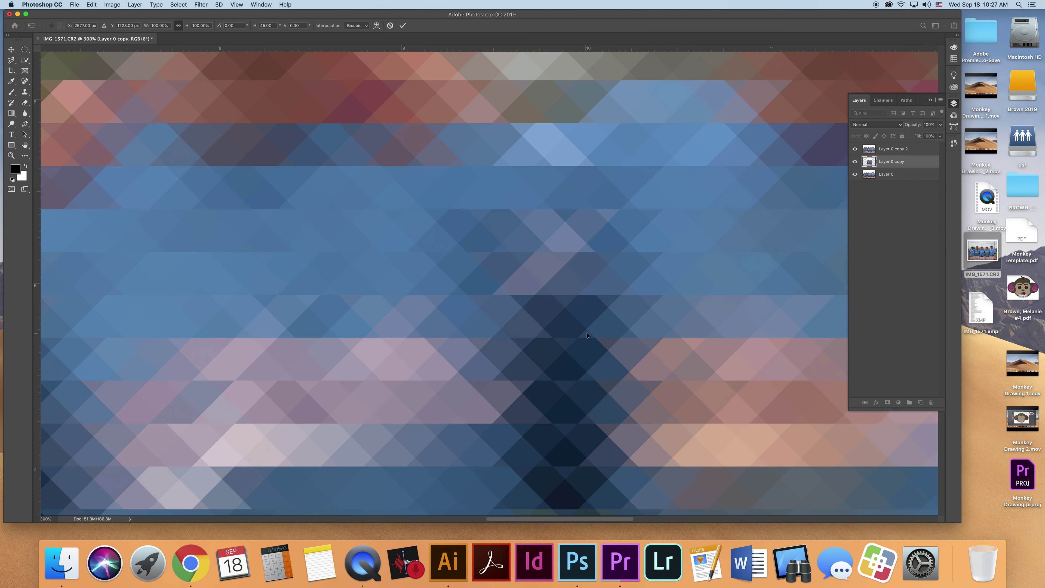
pyautogui.press('Left')
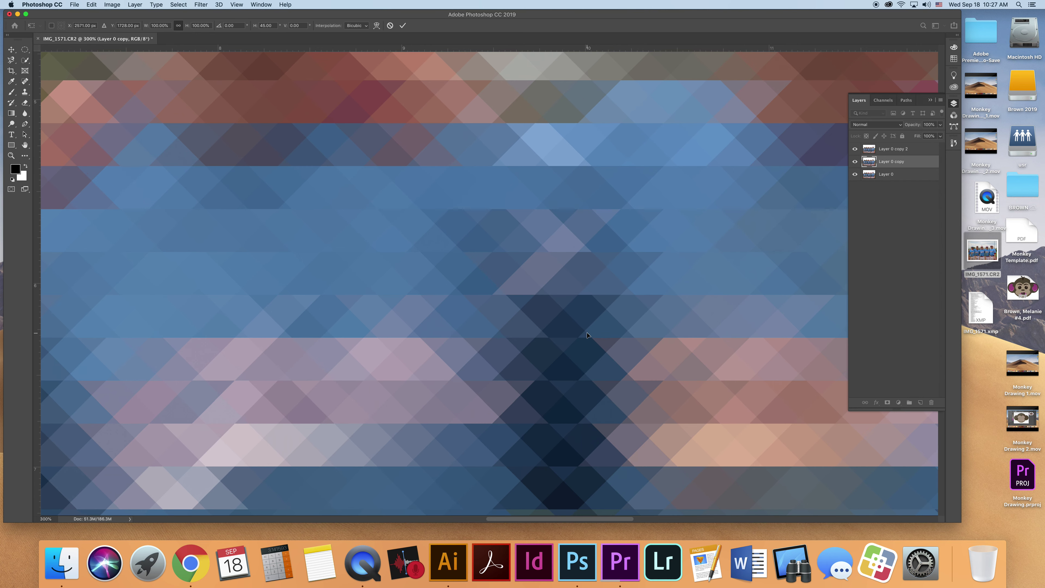
pyautogui.press('Right')
pyautogui.press('Right')
pyautogui.press('Right')
pyautogui.press('Right')
pyautogui.press('Right')
pyautogui.press('Right')
pyautogui.press('Right')
pyautogui.press('Right')
pyautogui.press('Right')
pyautogui.press('Right')
pyautogui.press('Right')
pyautogui.press('Right')
pyautogui.press('Right')
pyautogui.press('Right')
pyautogui.press('Right')
pyautogui.press('Right')
pyautogui.press('Right')
pyautogui.press('Right')
pyautogui.press('Right')
pyautogui.press('Right')
pyautogui.press('Right')
pyautogui.press('Right')
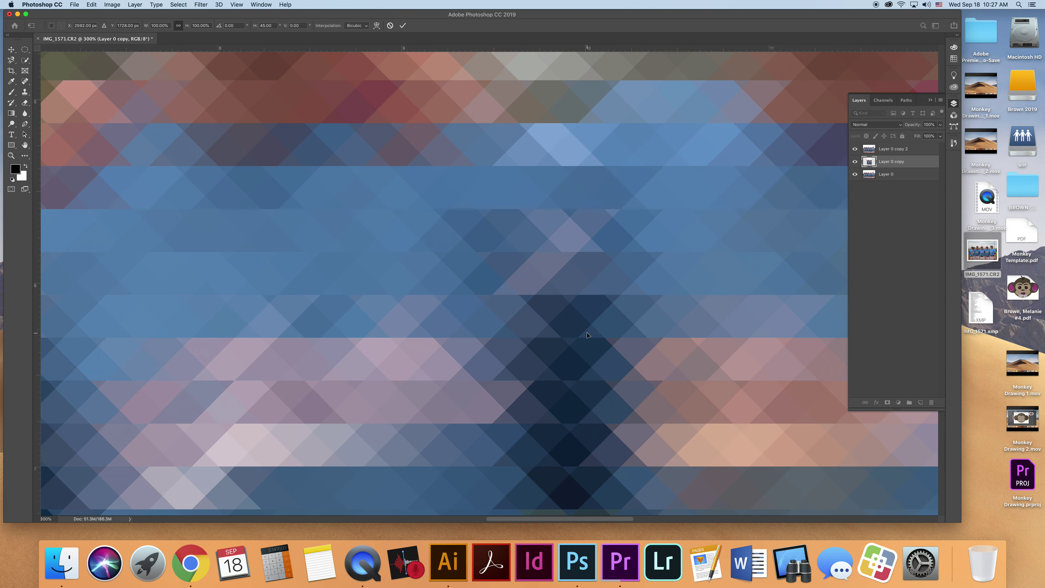
pyautogui.press('Right')
pyautogui.press('Right')
pyautogui.press('Right')
pyautogui.press('Right')
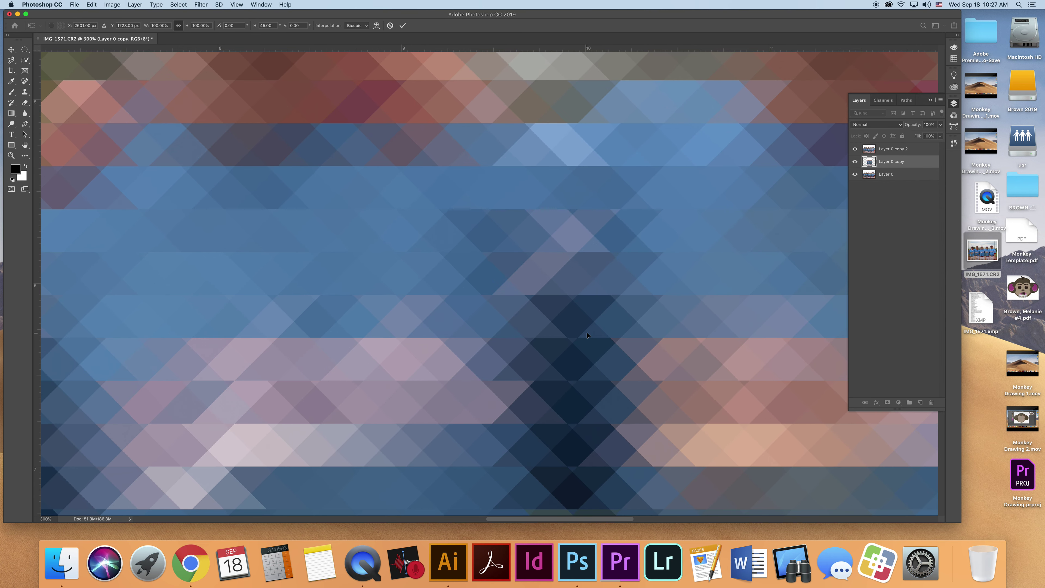
pyautogui.press('Right')
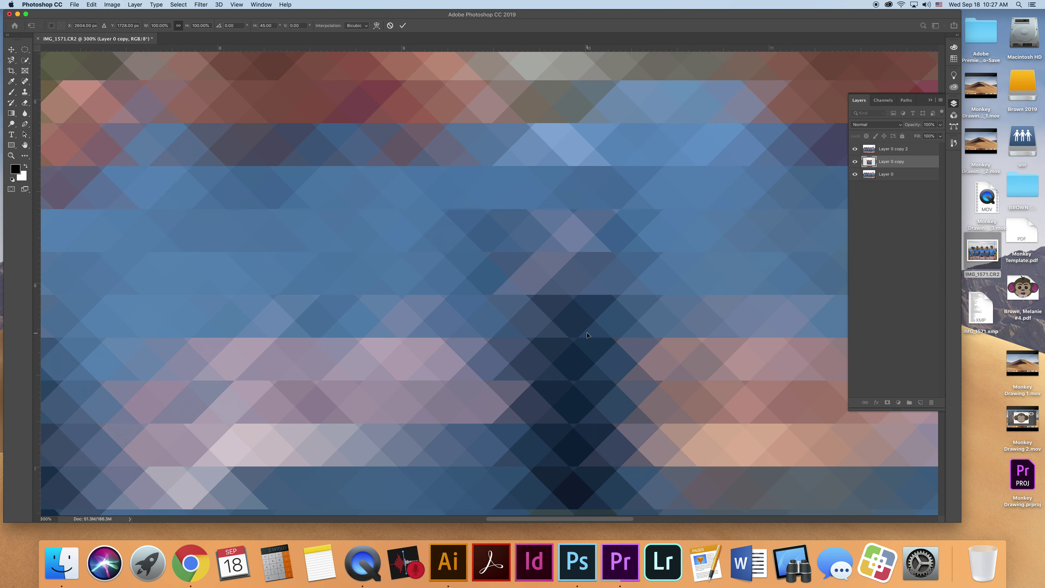
pyautogui.press('Right')
pyautogui.press('Right')
pyautogui.press('Right')
pyautogui.press('Right')
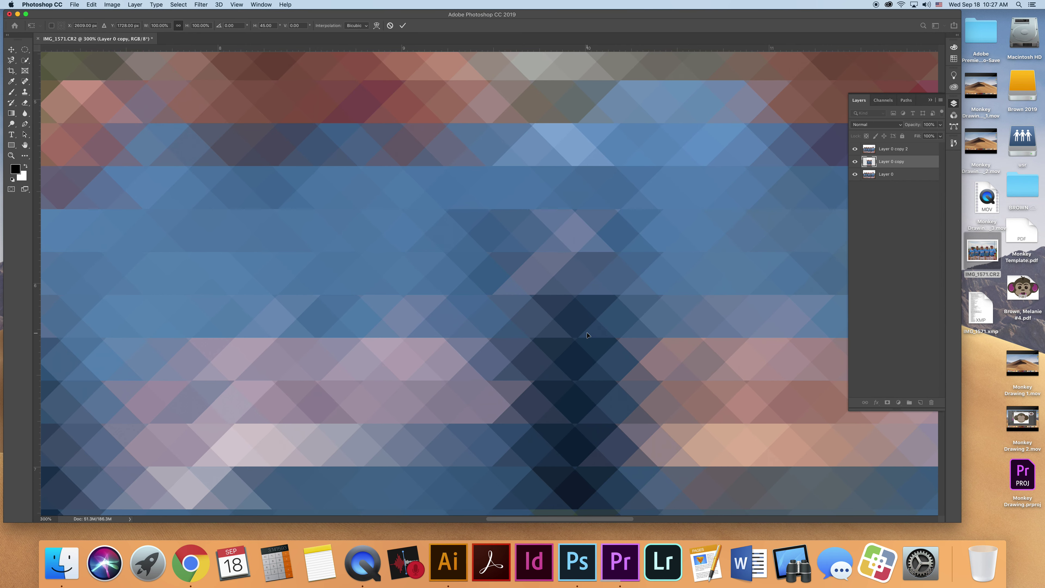
pyautogui.press('Right')
pyautogui.press('Right')
pyautogui.press('Right')
pyautogui.press('Right')
pyautogui.press('Right')
pyautogui.press('Right')
pyautogui.press('Right')
pyautogui.press('Right')
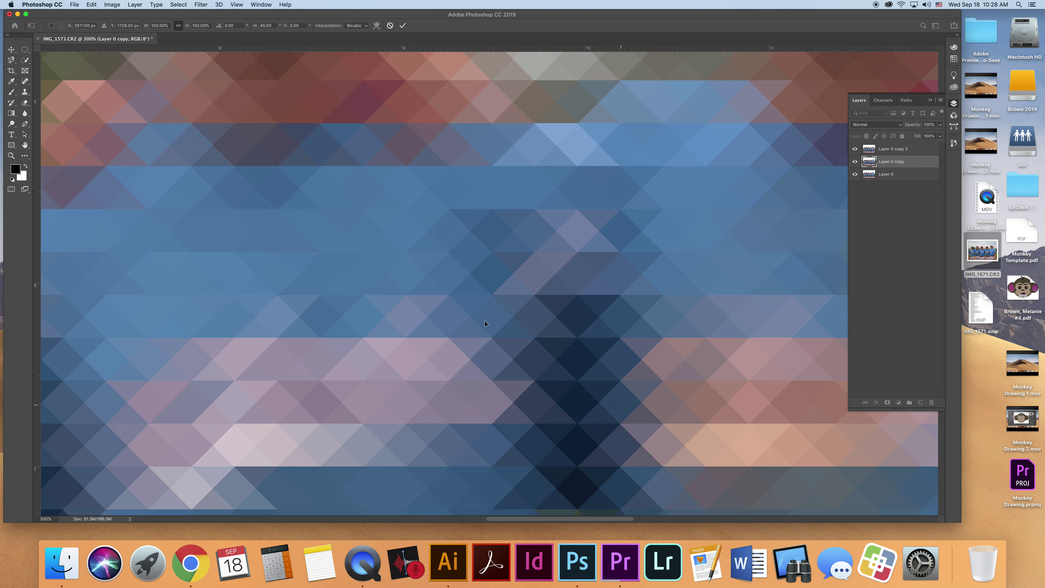
pyautogui.scroll(5, 439, 314)
pyautogui.hscroll(-3, 439, 314)
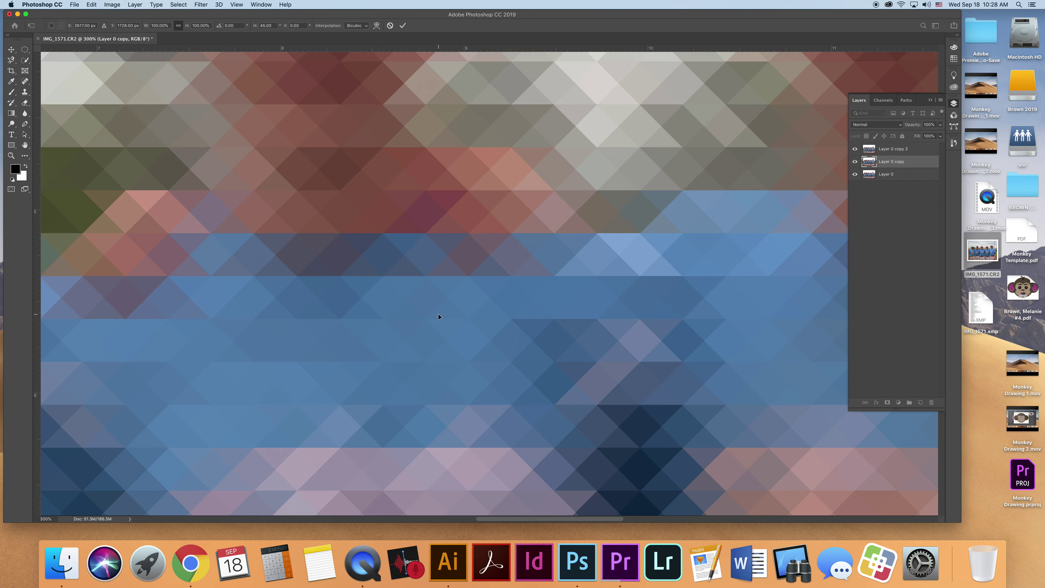
# - Fit the image in view, commit Layer 0 copy's transform, and pick the Type tool
pyautogui.press('super+0')
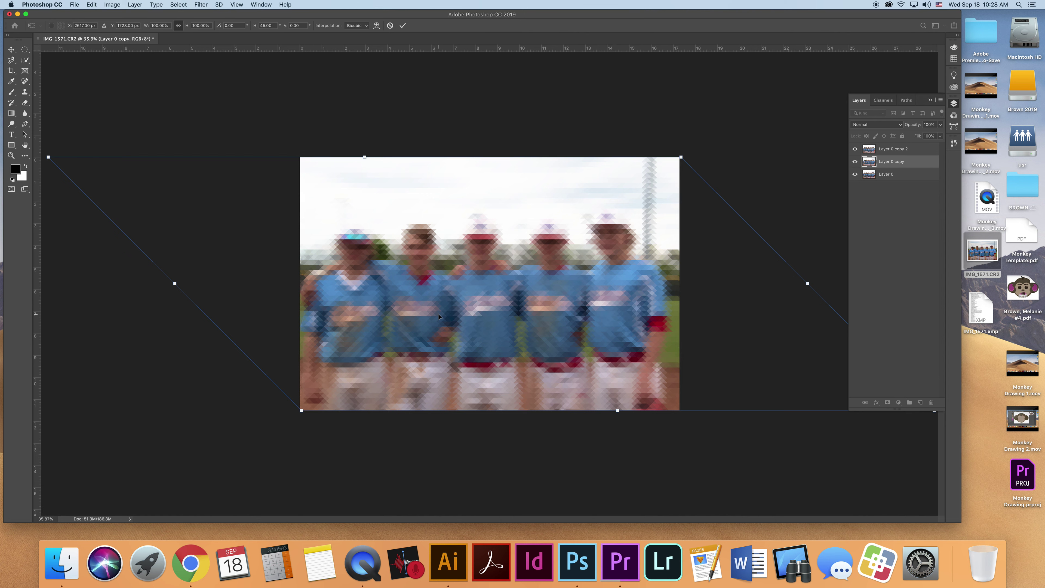
pyautogui.click(403, 26)
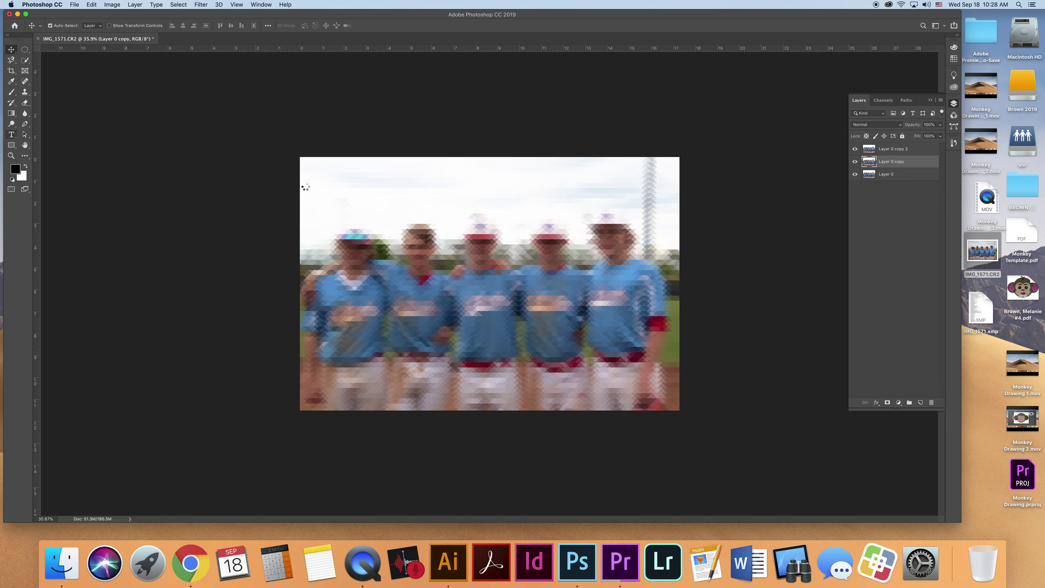
pyautogui.click(11, 135)
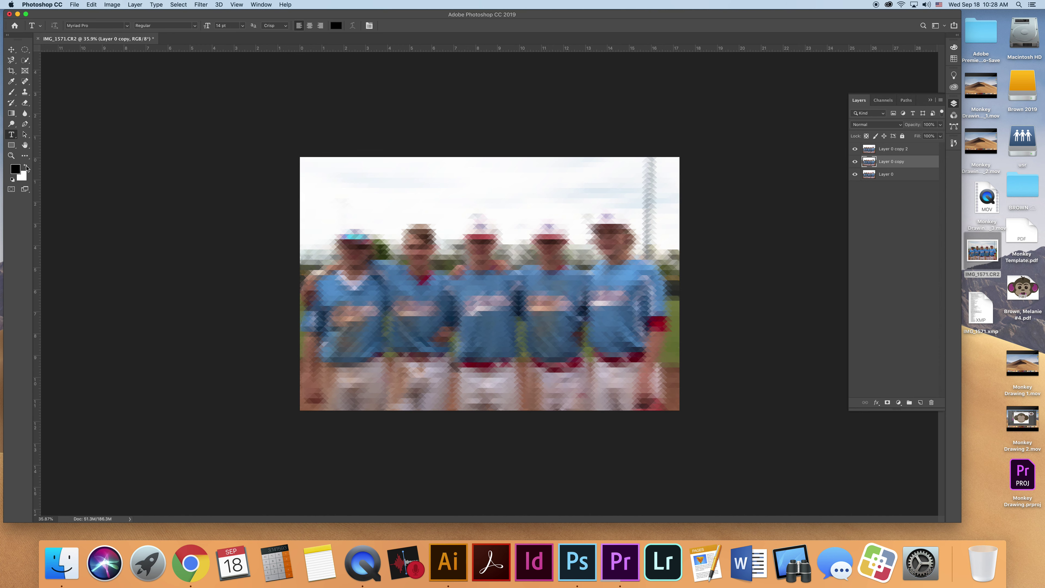
pyautogui.click(16, 170)
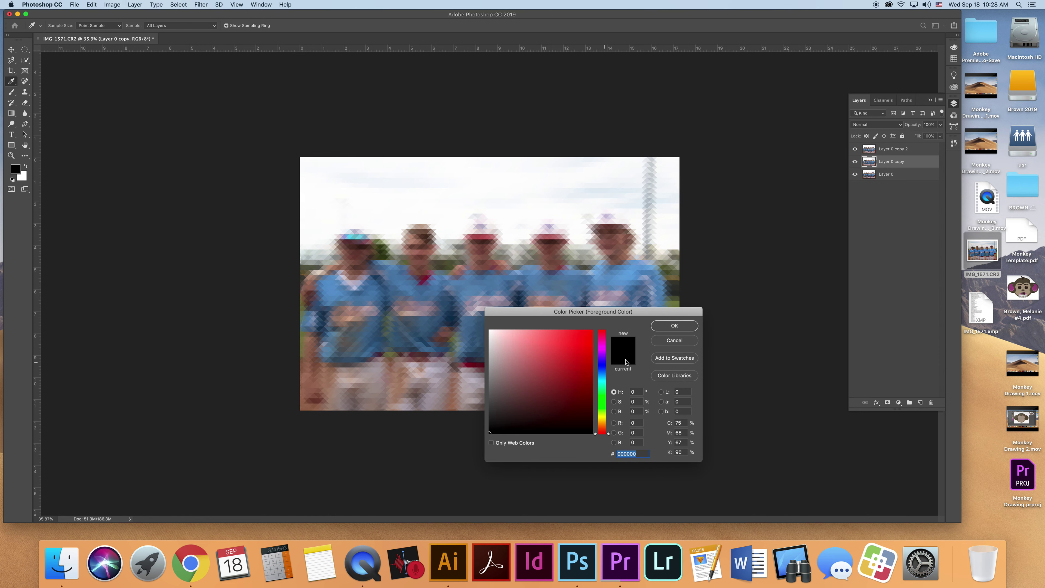
# - Sample the dark maroon from a player's belt as the foreground colour
pyautogui.click(666, 342)
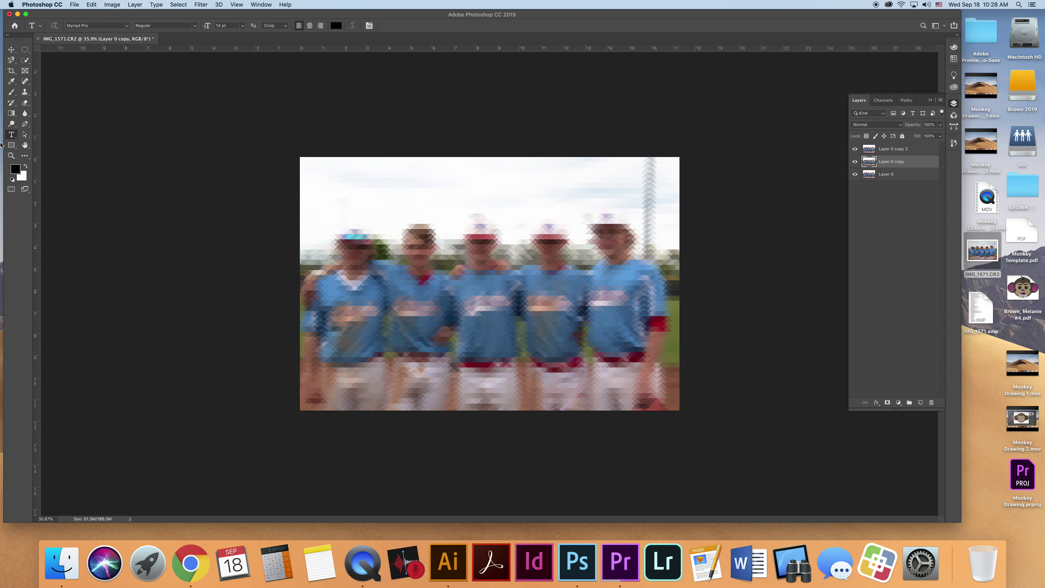
pyautogui.click(11, 81)
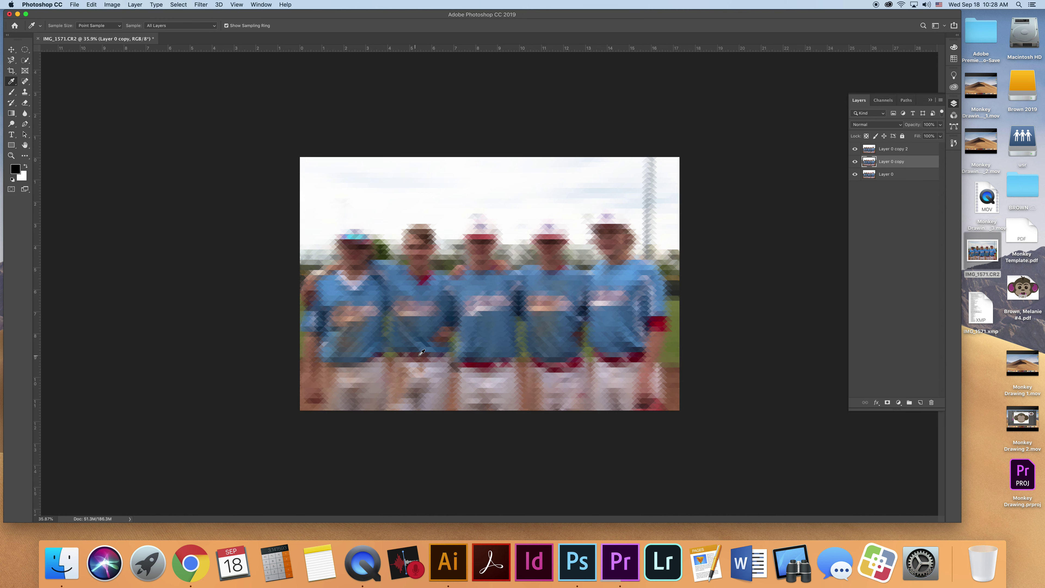
pyautogui.click(607, 357)
# - Draw a text box across the photo and type 'BALL' at 500 pt
pyautogui.click(12, 135)
pyautogui.moveTo(317, 201); pyautogui.dragTo(659, 370)
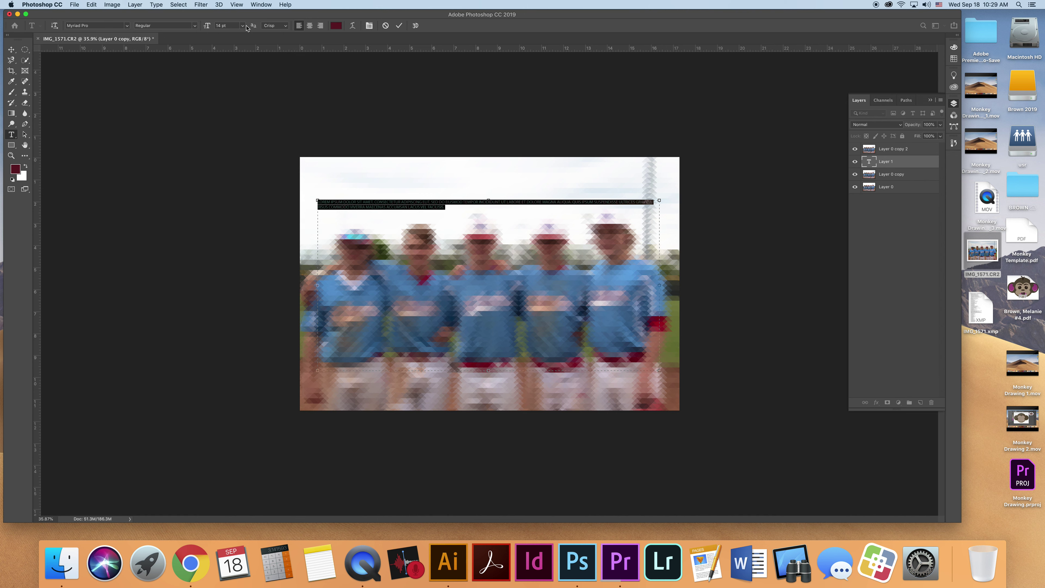
pyautogui.doubleClick(221, 25)
pyautogui.write('1000')
pyautogui.press('Return')
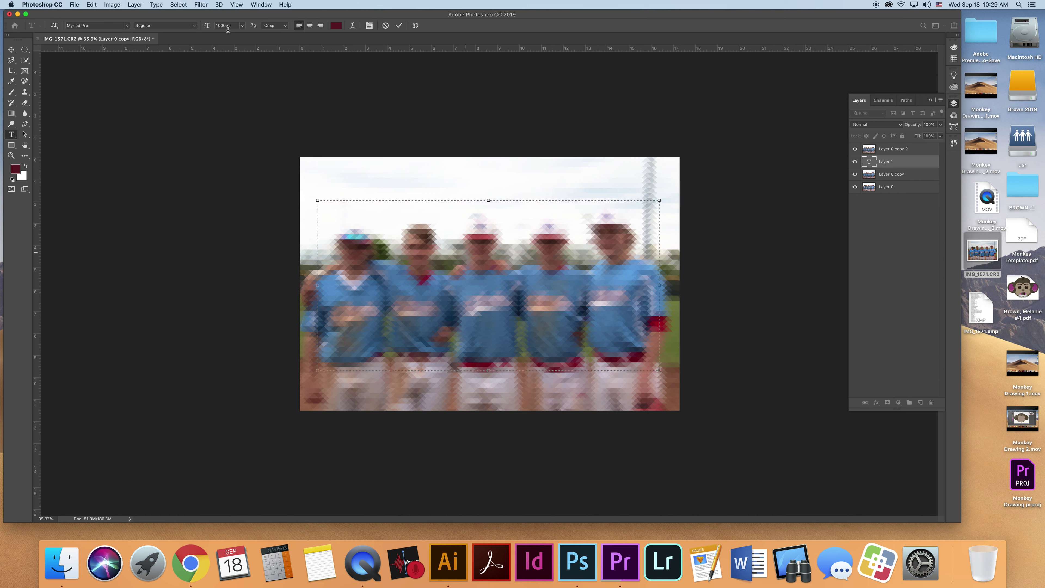
pyautogui.doubleClick(221, 25)
pyautogui.write('8')
pyautogui.click(410, 248)
pyautogui.moveTo(223, 25); pyautogui.dragTo(211, 23)
pyautogui.write('500')
pyautogui.press('Return')
pyautogui.write('BALL')
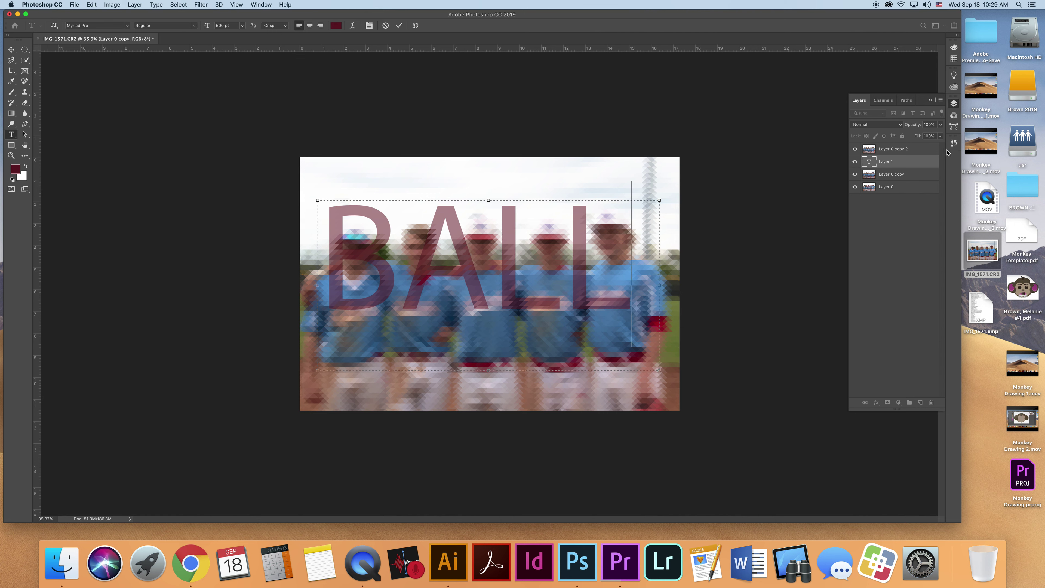
pyautogui.press('Escape')
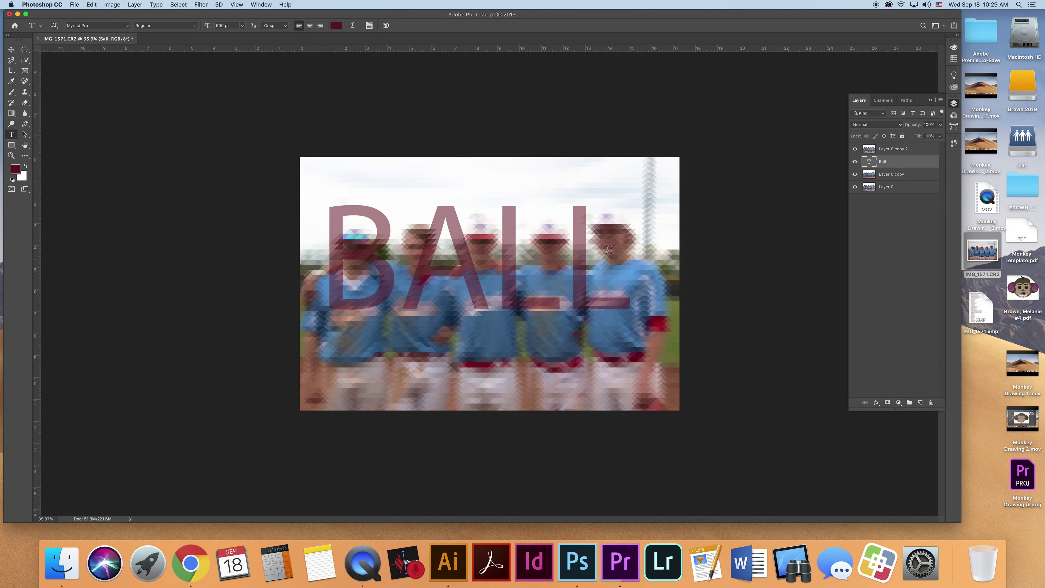
# - Recolour the BALL text to deep crimson 7a041b and commit it
pyautogui.click(578, 277)
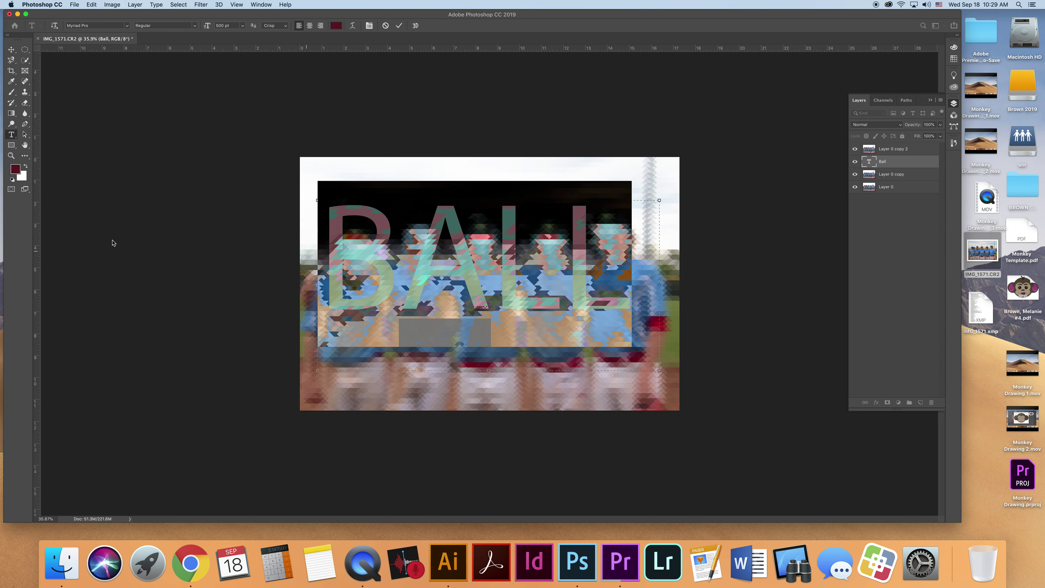
pyautogui.click(16, 169)
pyautogui.moveTo(557, 387); pyautogui.dragTo(588, 384)
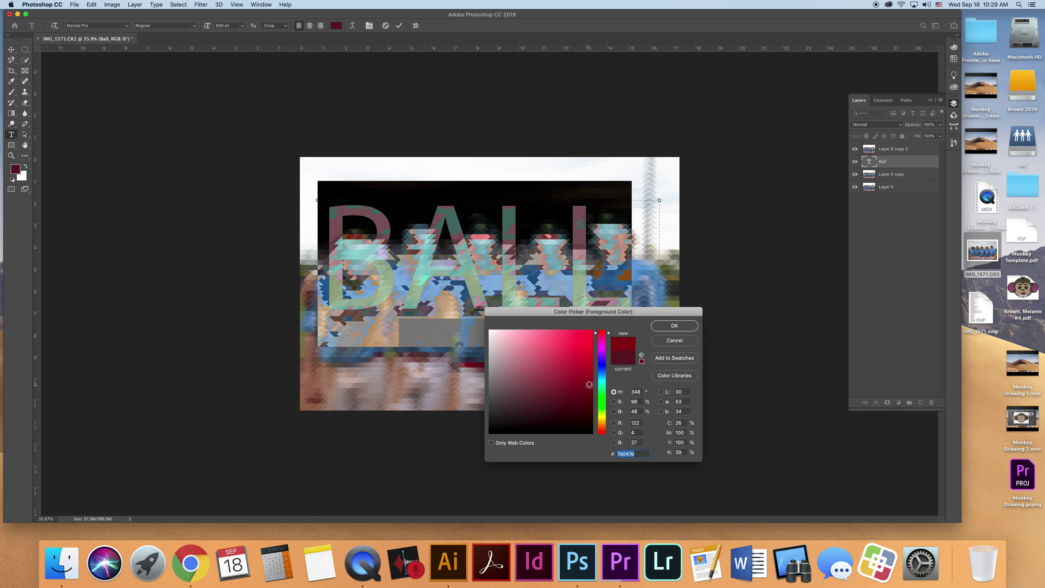
pyautogui.click(659, 328)
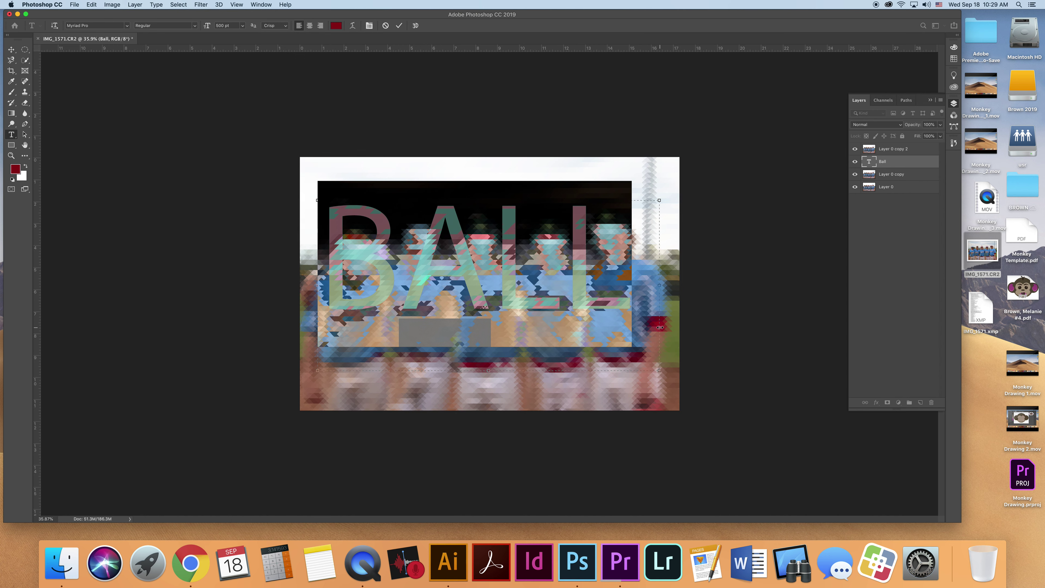
pyautogui.click(11, 50)
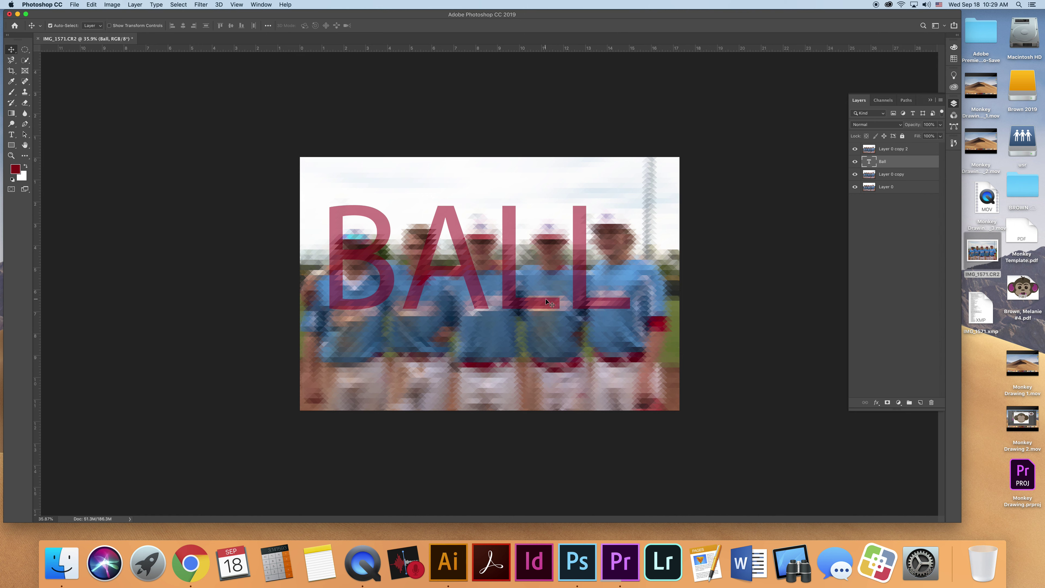
# - Move the Ball layer to the top, shift it lower-right, and recolour it 9c0d06
pyautogui.moveTo(907, 165); pyautogui.dragTo(901, 150)
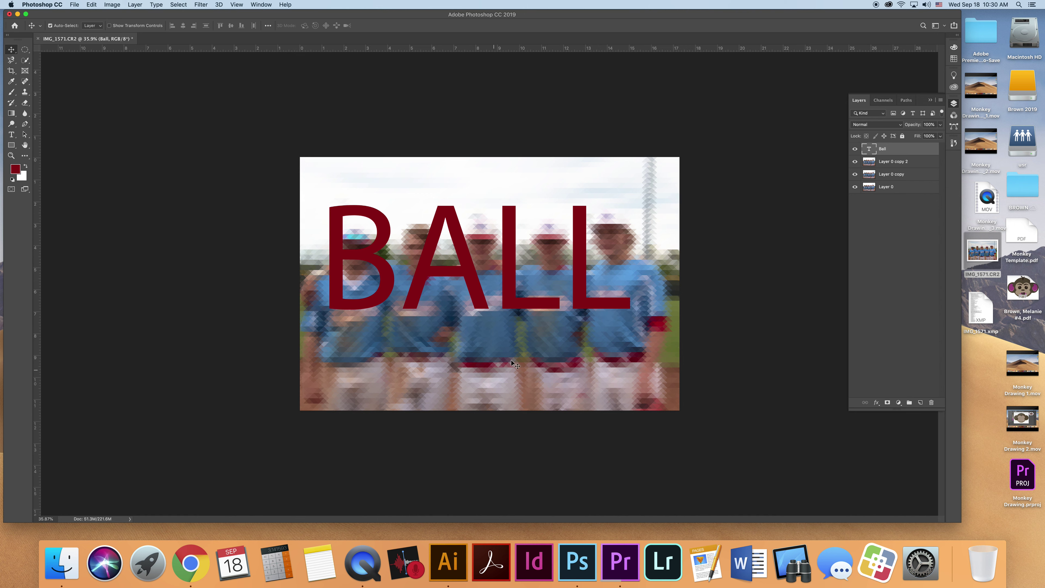
pyautogui.moveTo(589, 304); pyautogui.dragTo(602, 326)
pyautogui.doubleClick(603, 325)
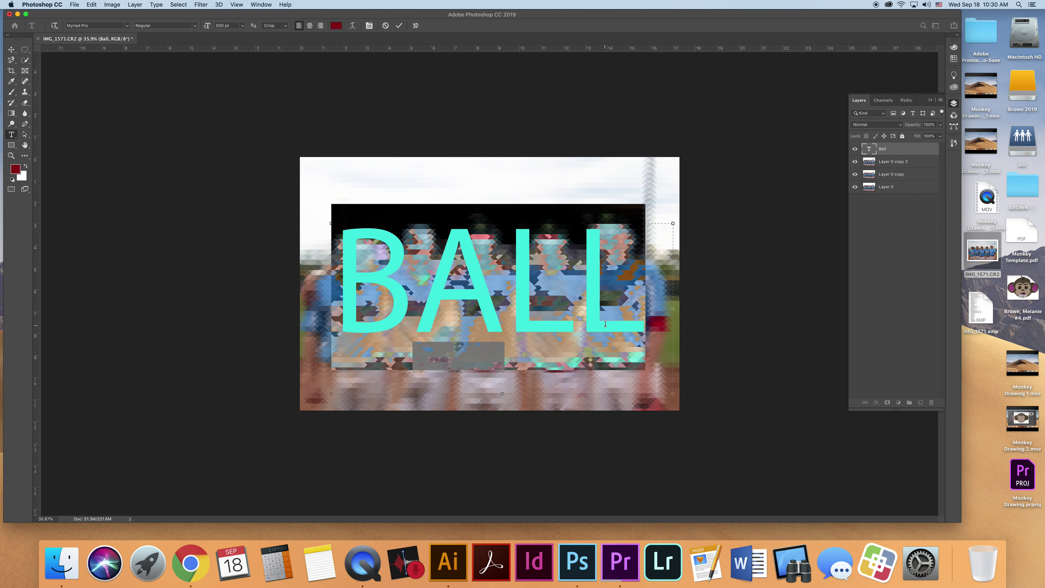
pyautogui.click(17, 171)
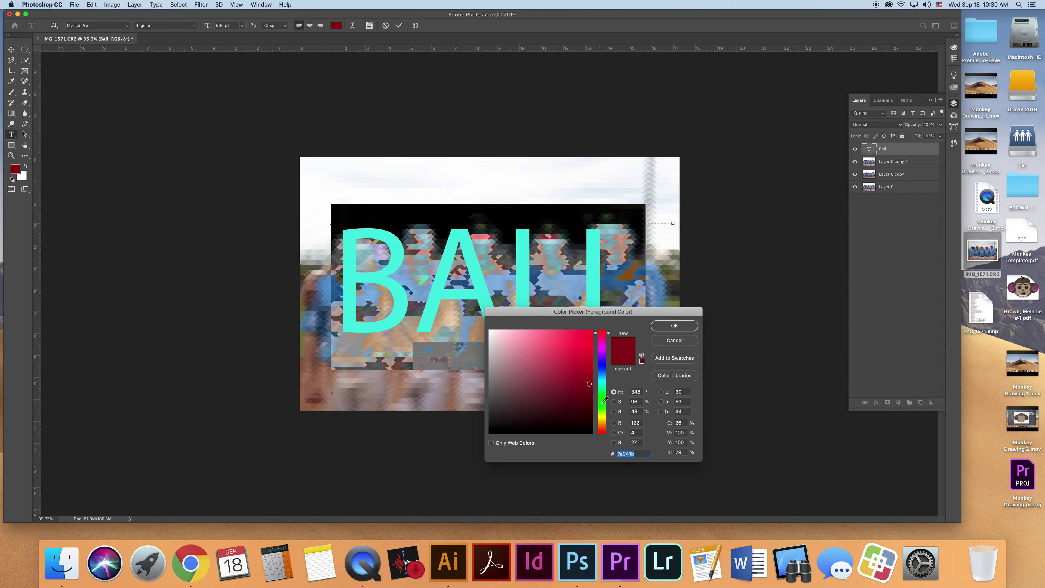
pyautogui.click(607, 432)
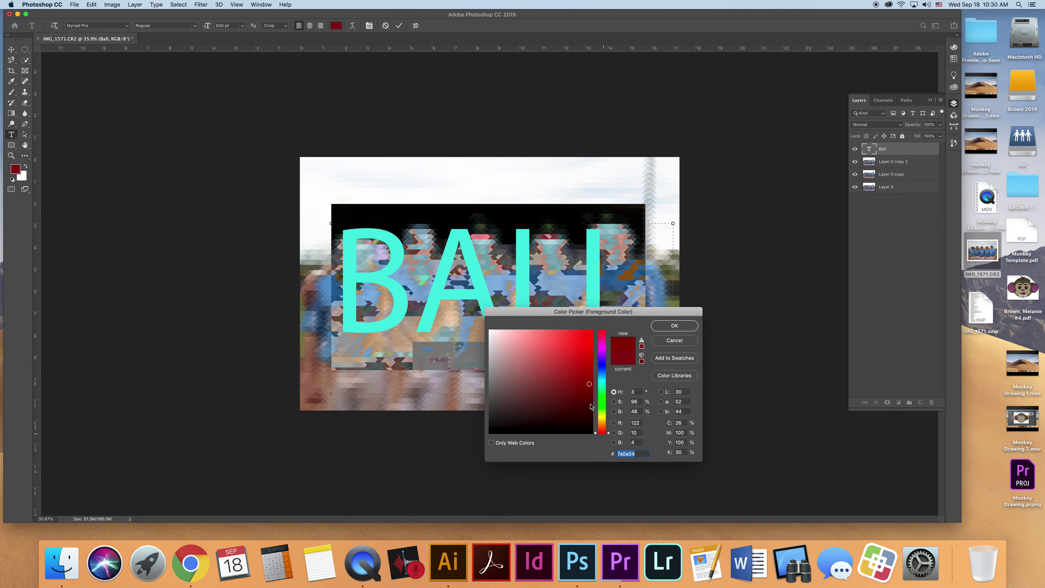
pyautogui.click(588, 370)
pyautogui.click(674, 325)
pyautogui.click(11, 49)
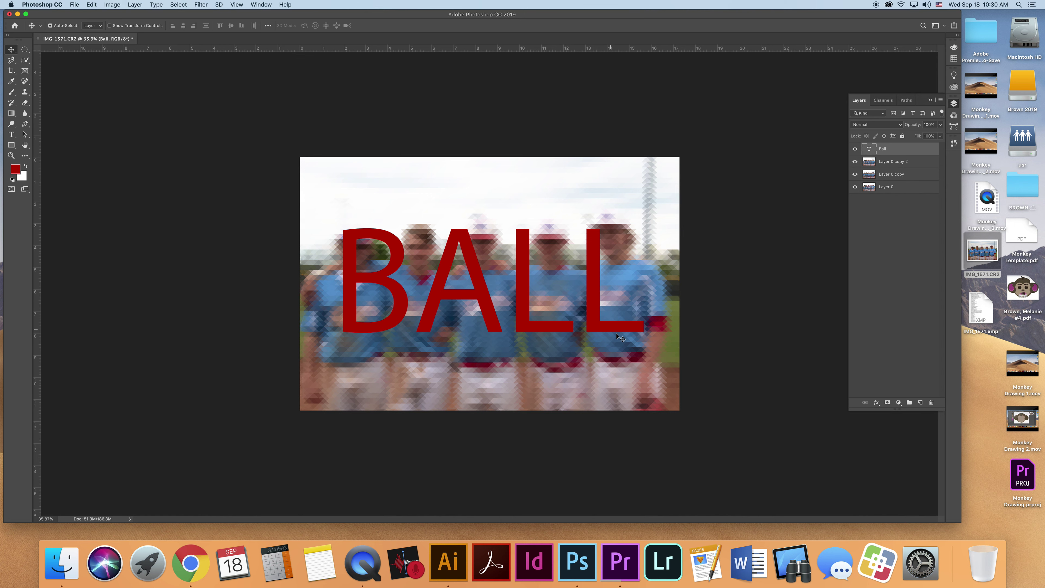
pyautogui.click(877, 402)
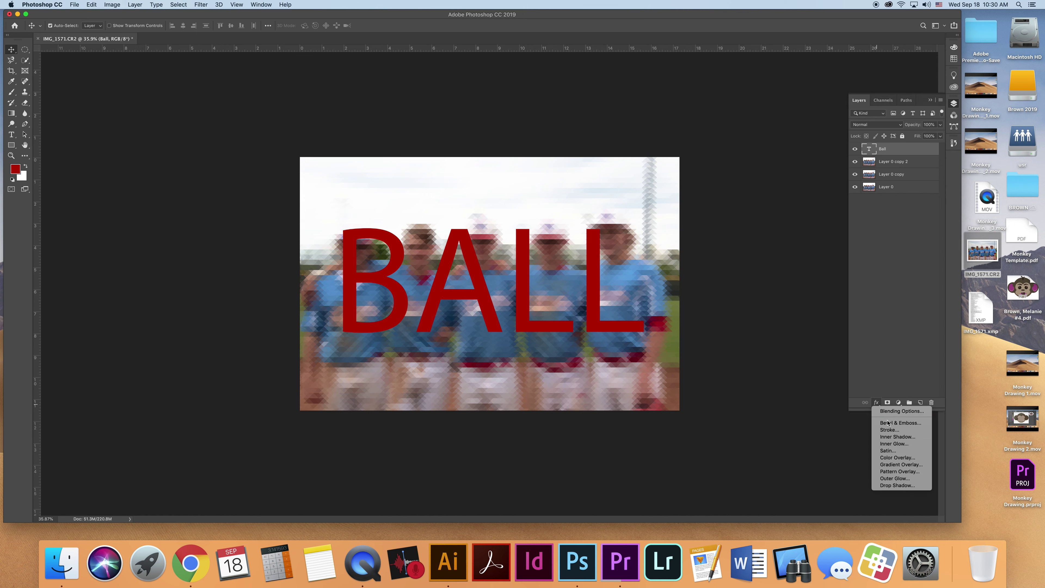
# - Save the layered image as a Photoshop file under a new name with Maximize Compatibility
pyautogui.click(79, 4)
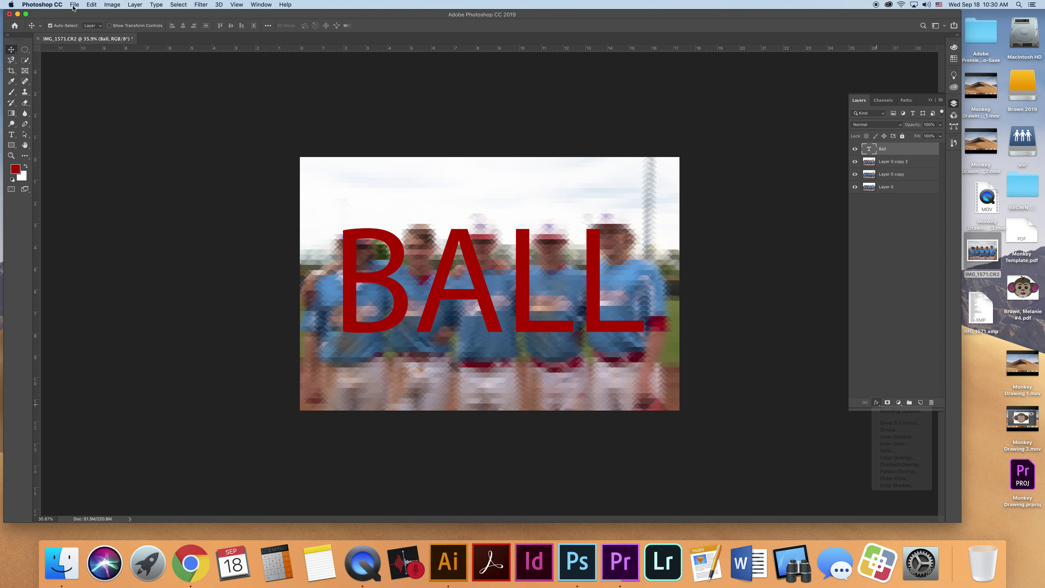
pyautogui.click(75, 4)
pyautogui.click(87, 89)
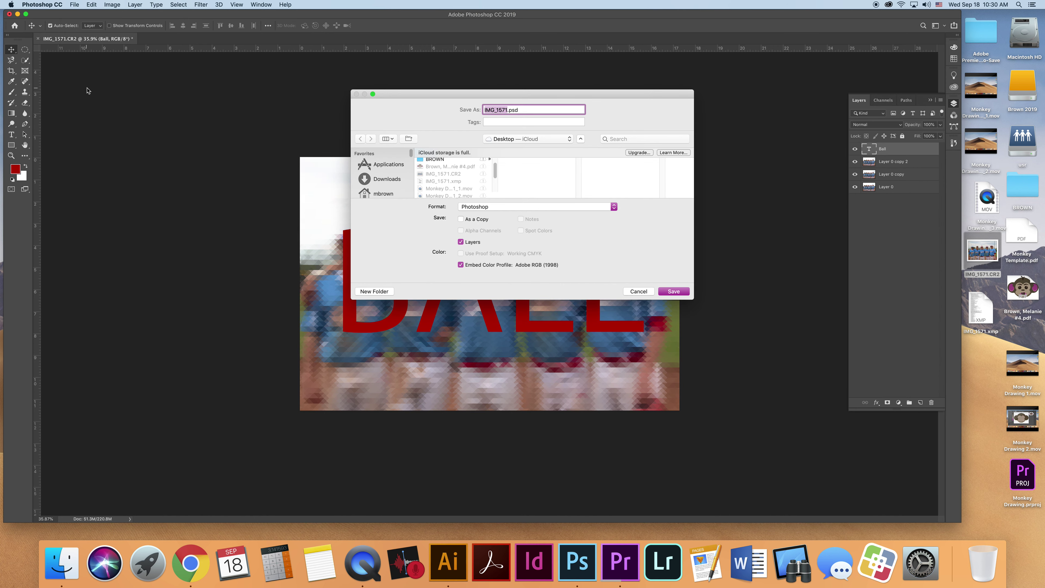
pyautogui.click(680, 291)
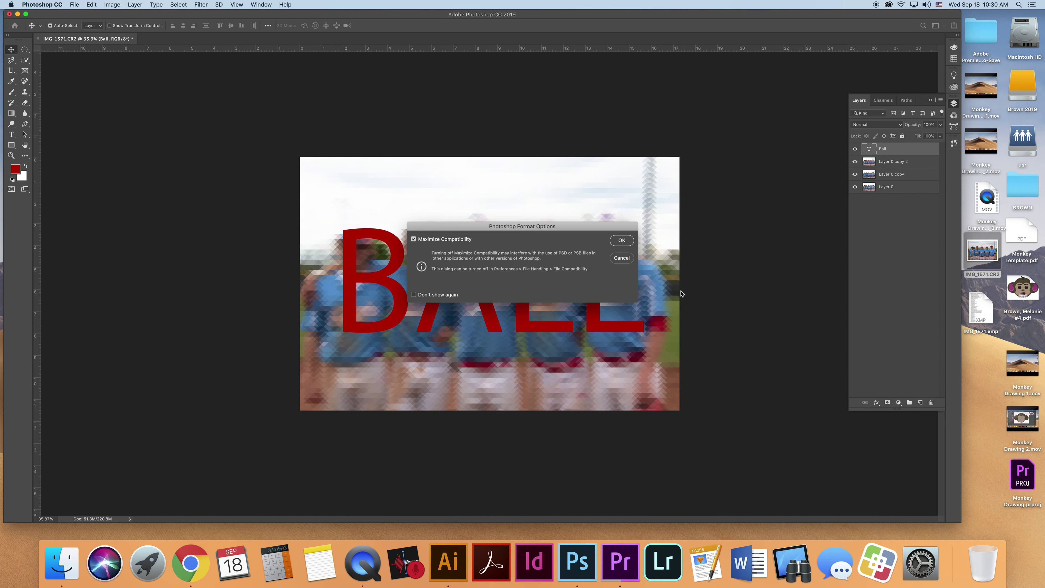
pyautogui.click(621, 241)
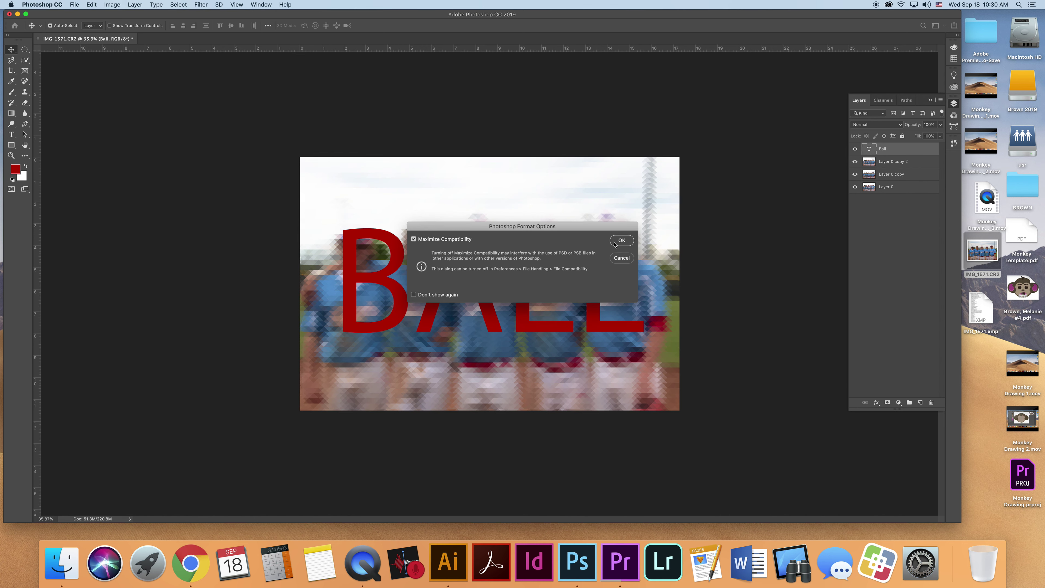
# - Save a JPEG copy at quality 8 once the save-in-progress errors clear
pyautogui.click(74, 5)
pyautogui.click(95, 88)
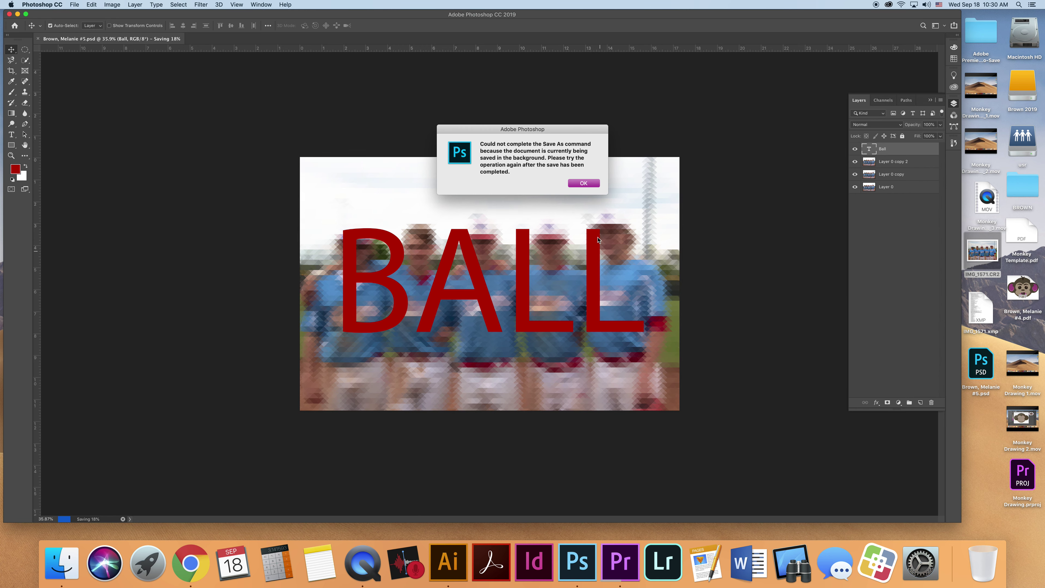
pyautogui.click(583, 183)
pyautogui.click(74, 4)
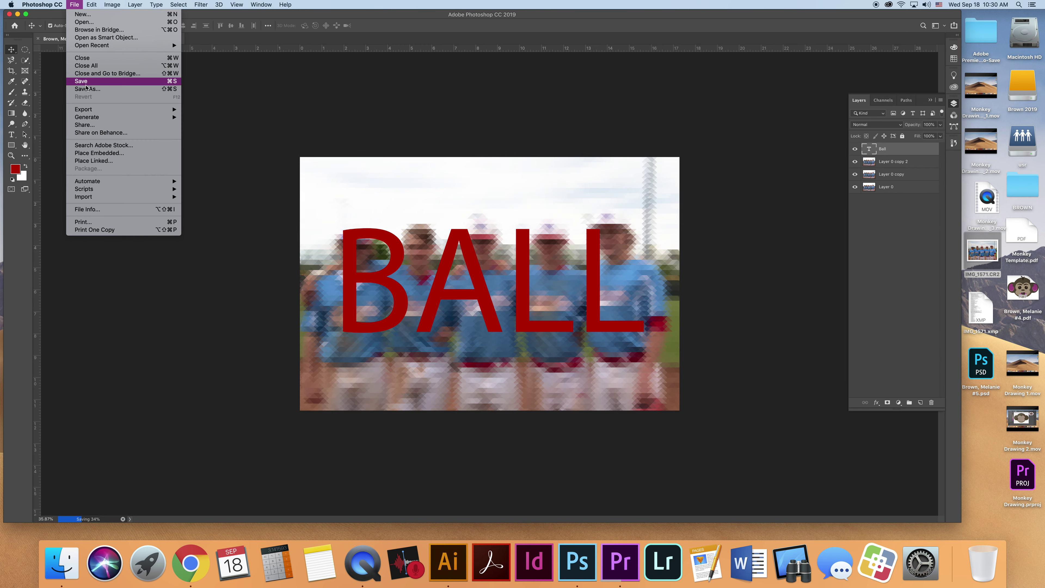
pyautogui.click(90, 90)
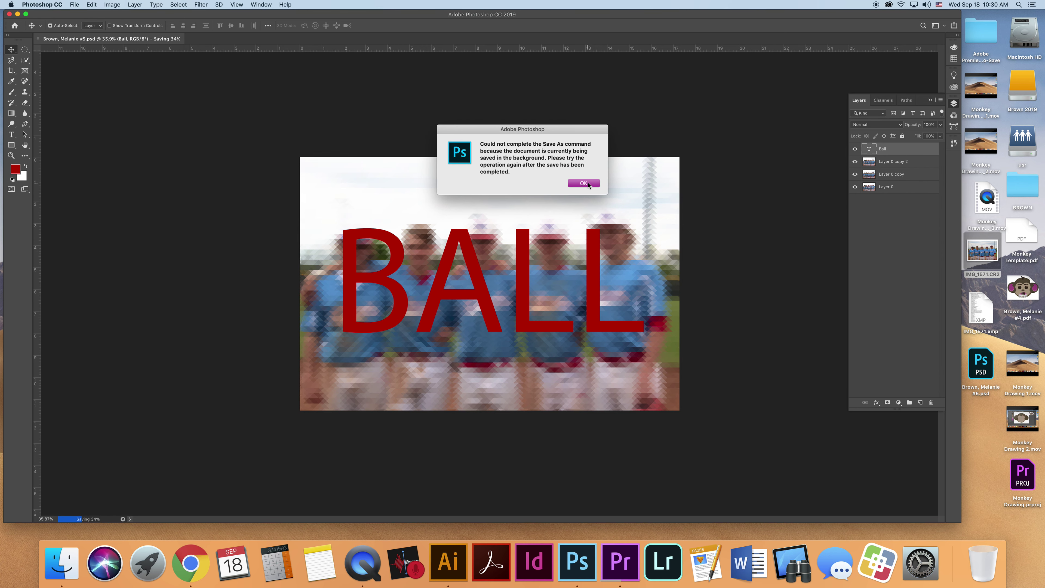
pyautogui.click(589, 185)
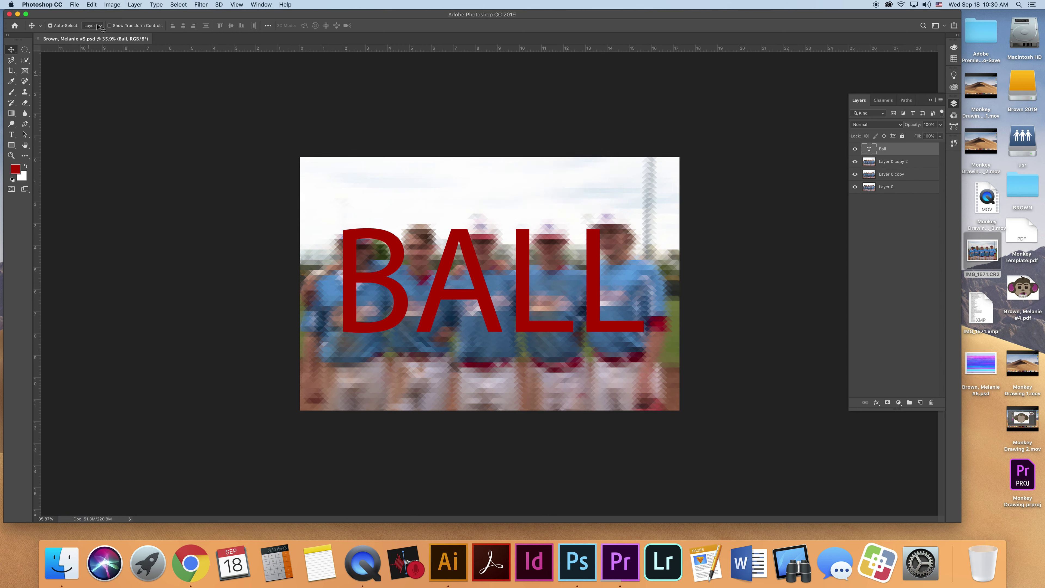
pyautogui.click(74, 5)
pyautogui.click(89, 87)
pyautogui.click(535, 206)
pyautogui.click(515, 257)
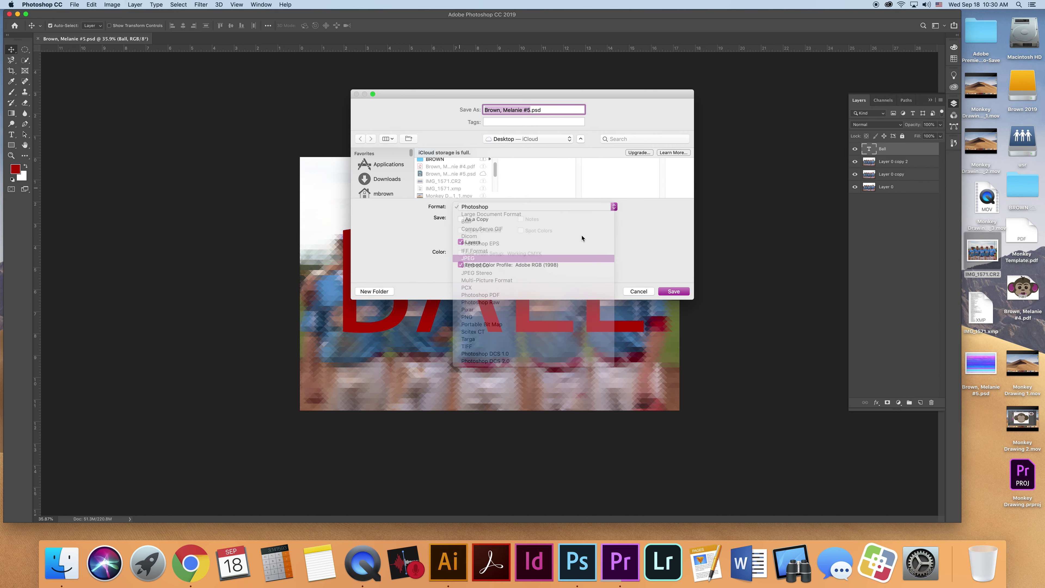
pyautogui.click(671, 291)
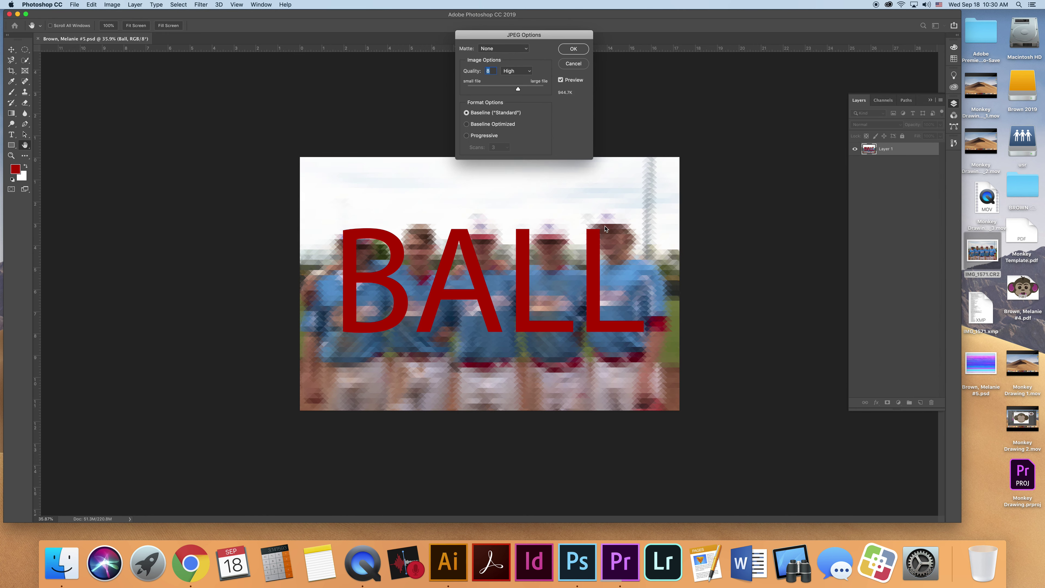
pyautogui.press('Return')
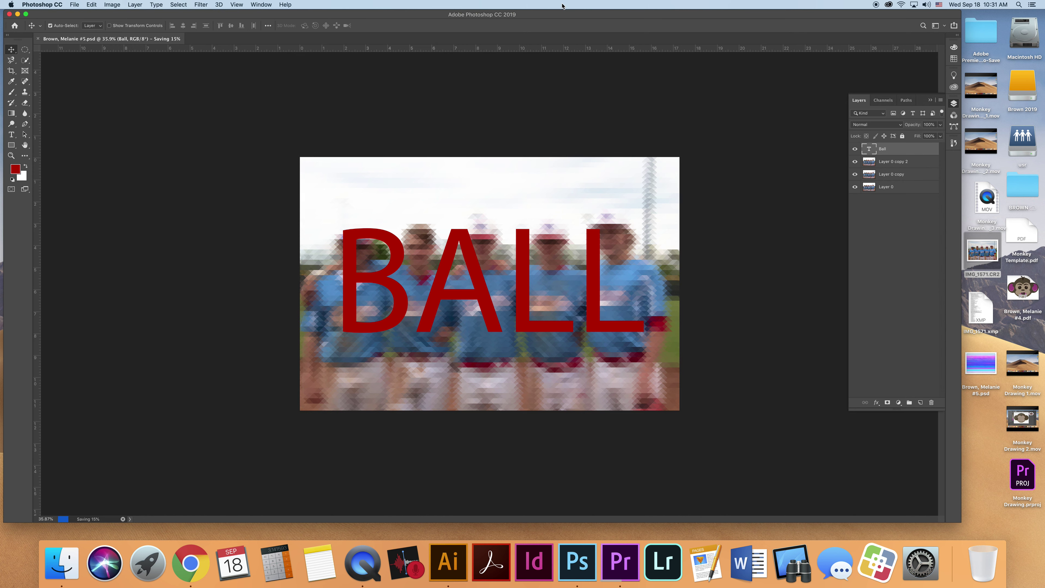